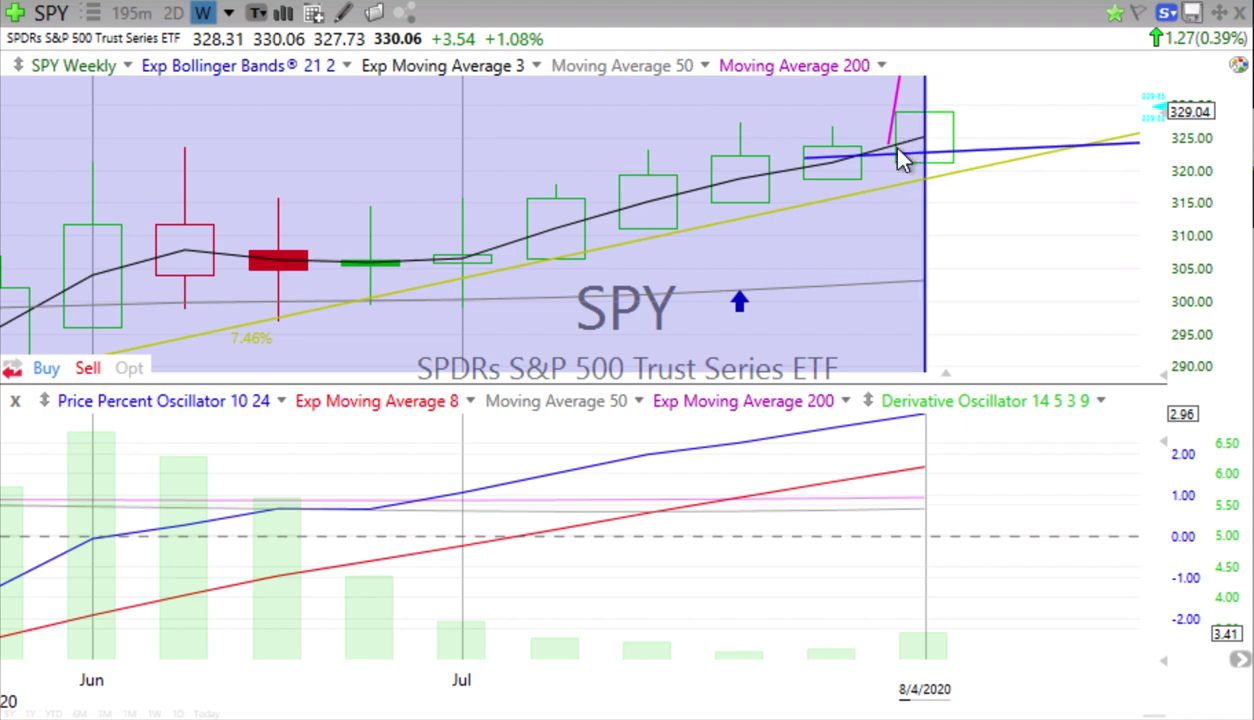
mouse_move(904, 162)
mouse_move(921, 224)
left_mouse_down()
mouse_move(878, 224)
mouse_move(924, 224)
left_mouse_up()
left_click(173, 12)
left_click_drag(924, 243, 828, 236)
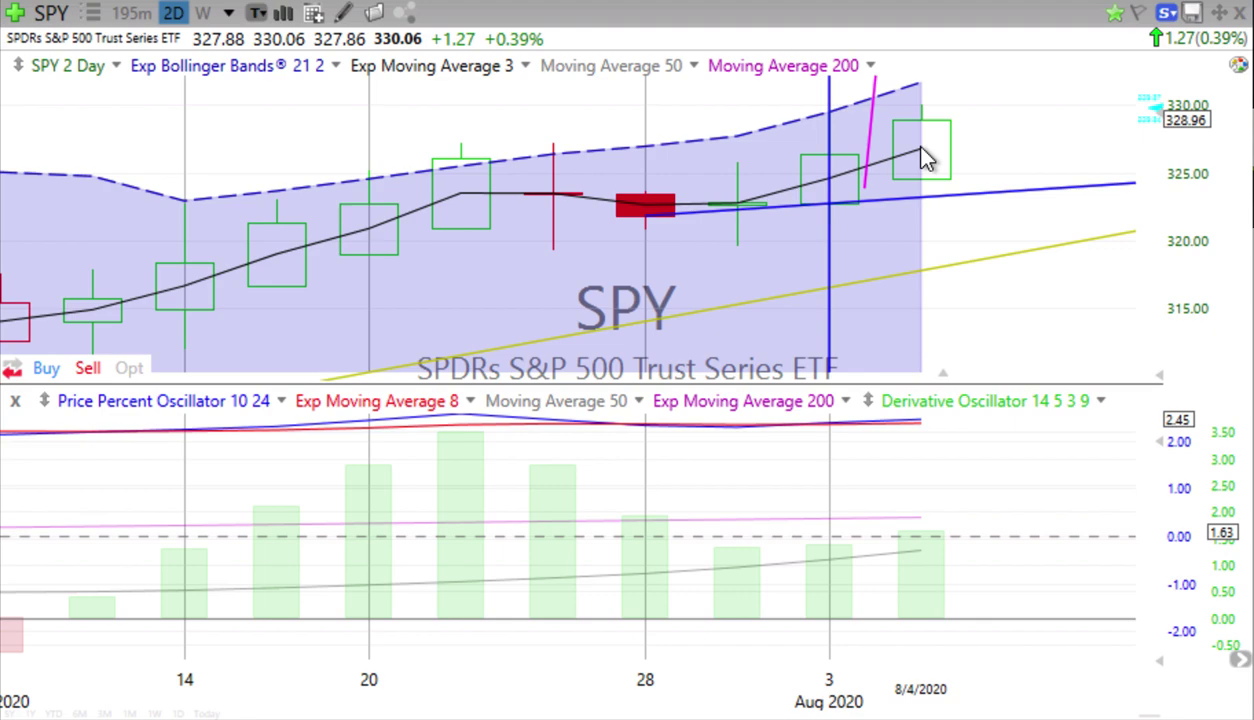
left_click(129, 16)
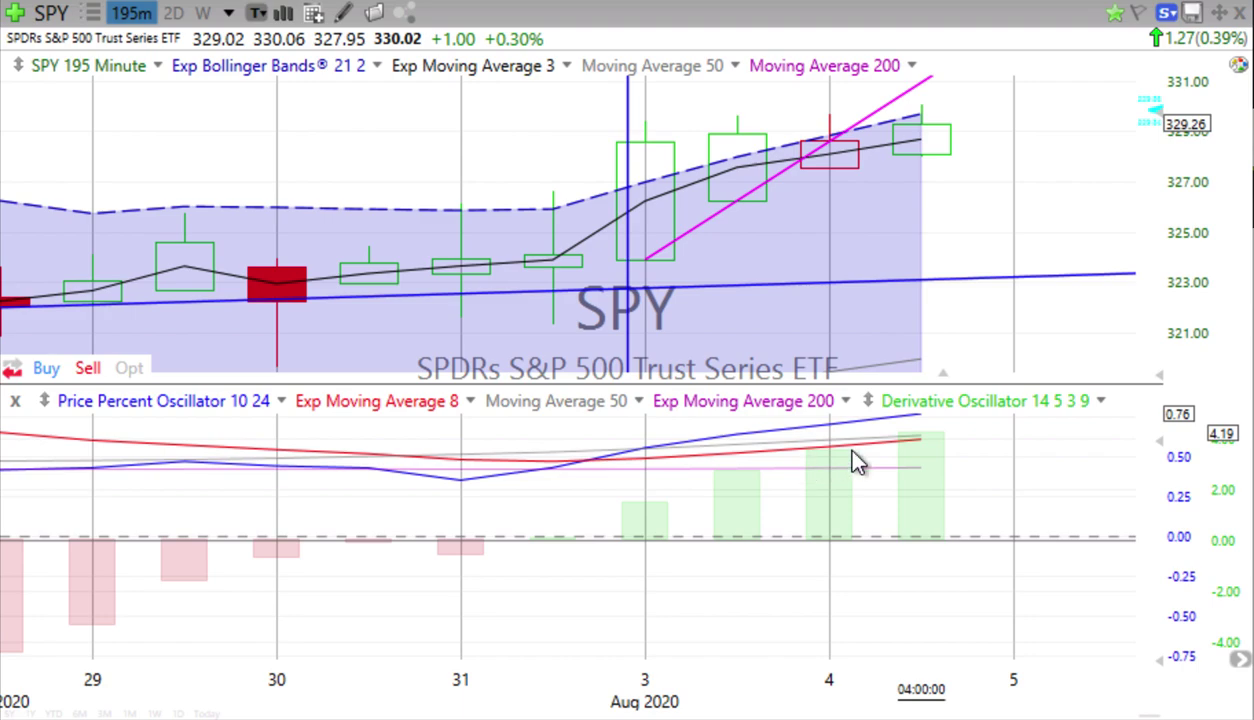
left_click(203, 15)
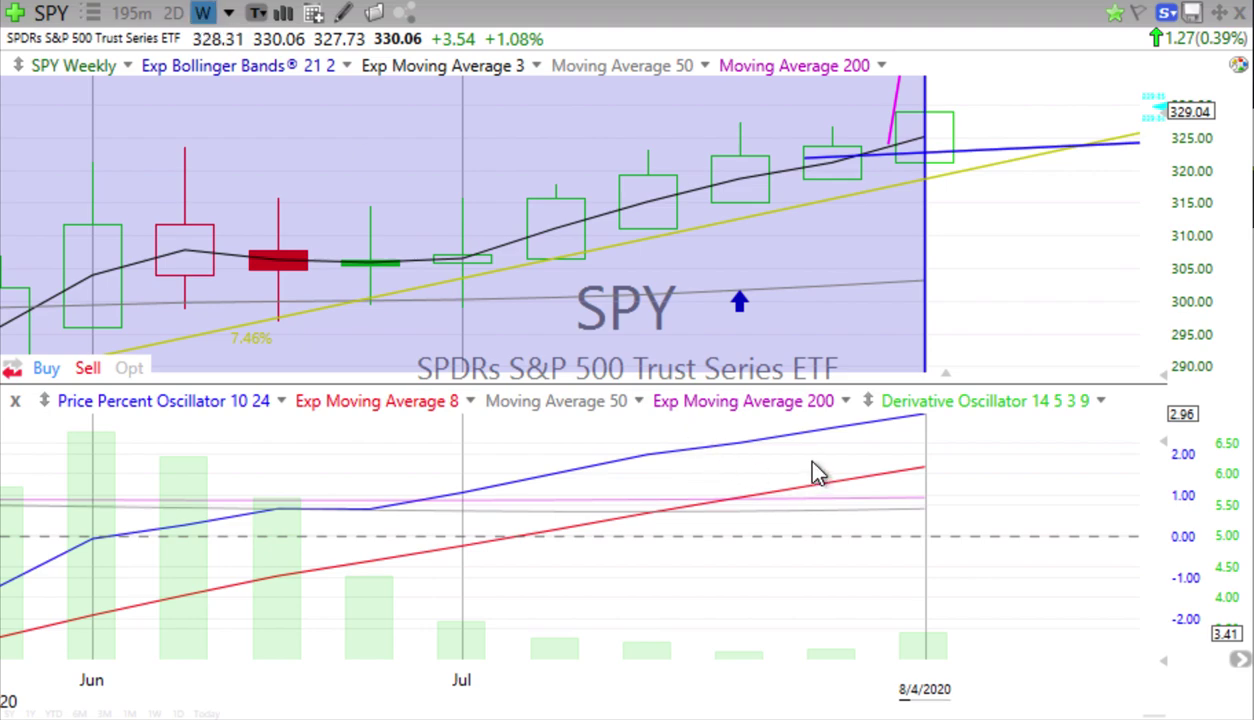
left_click(173, 12)
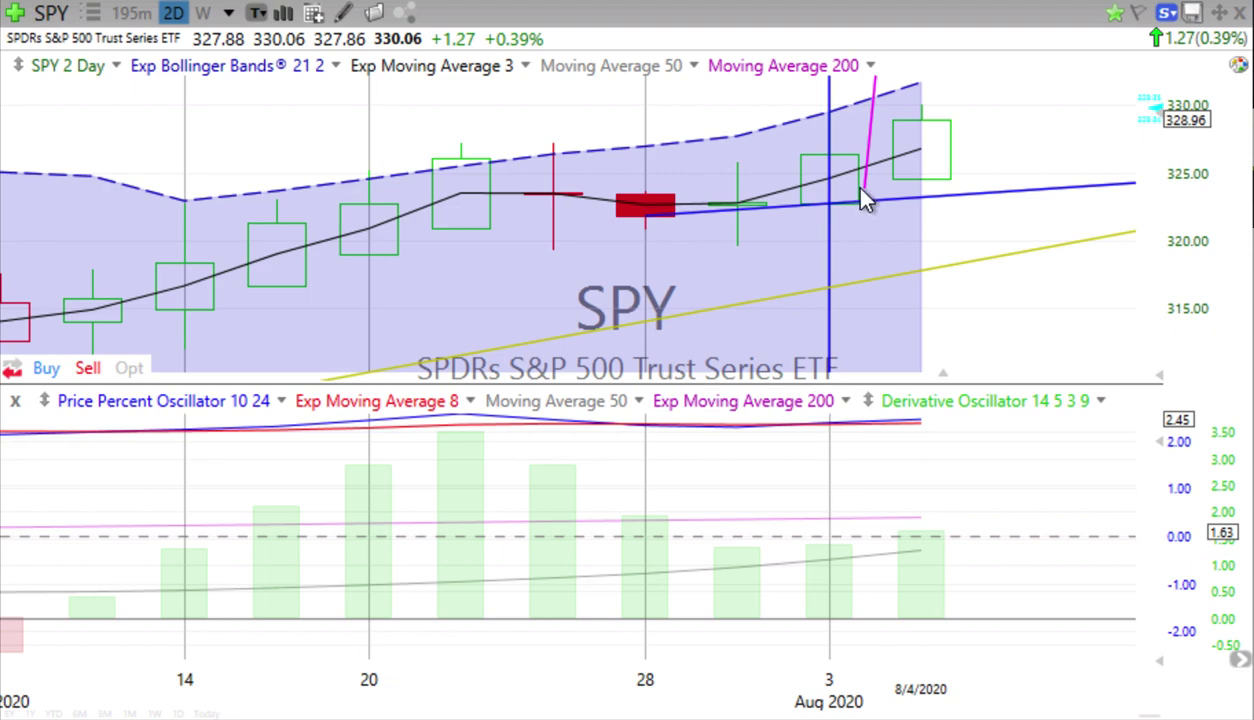
left_click(207, 14)
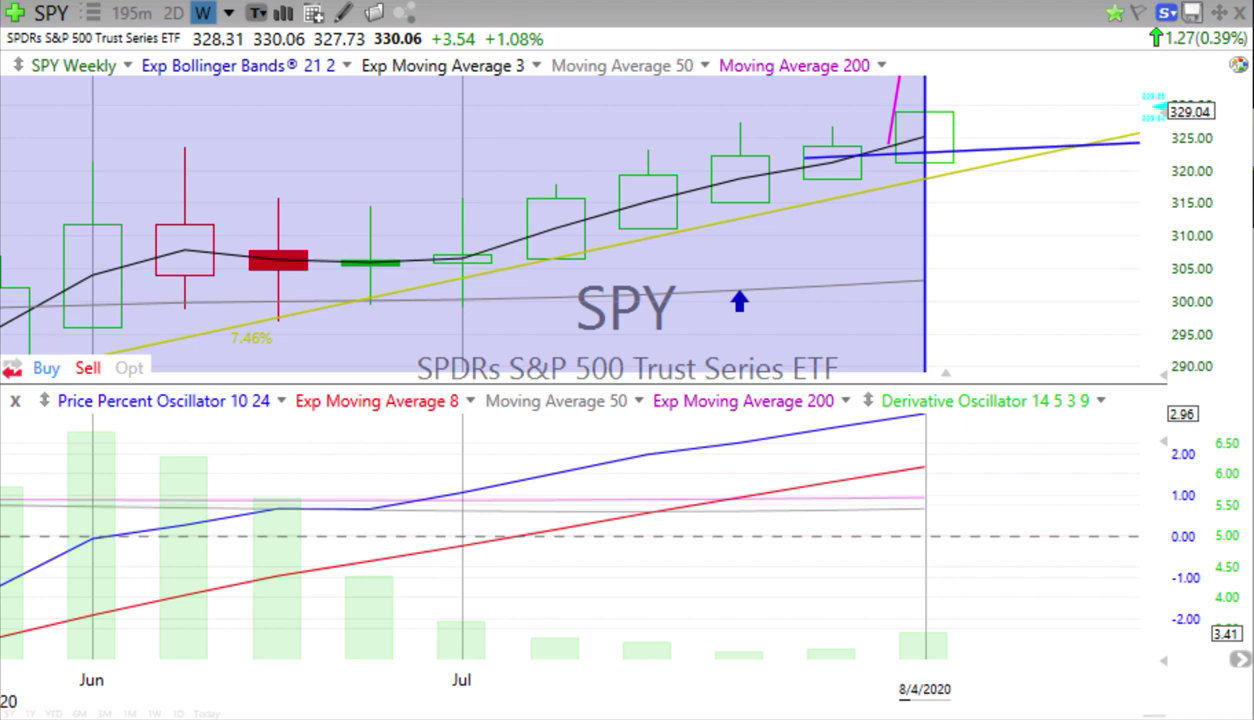
Load QQQ on 2-day candles and read the Aug 3 and 8/4 candle values
key("space")
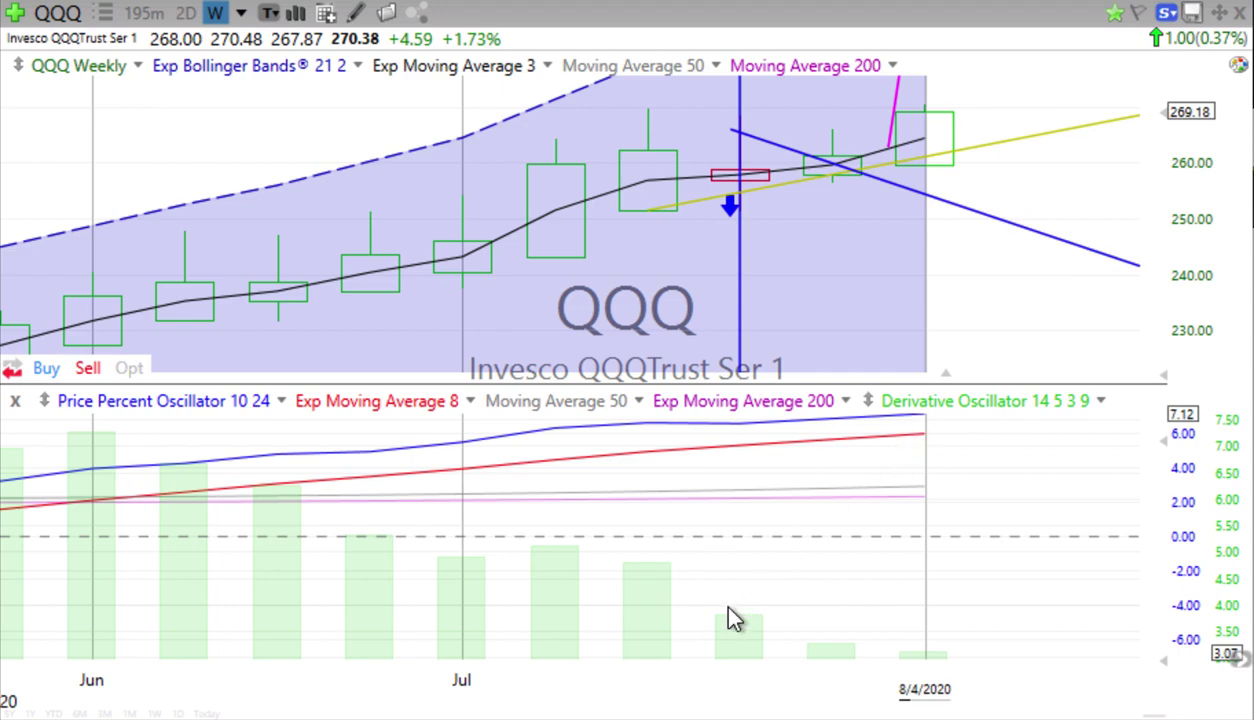
left_click(186, 13)
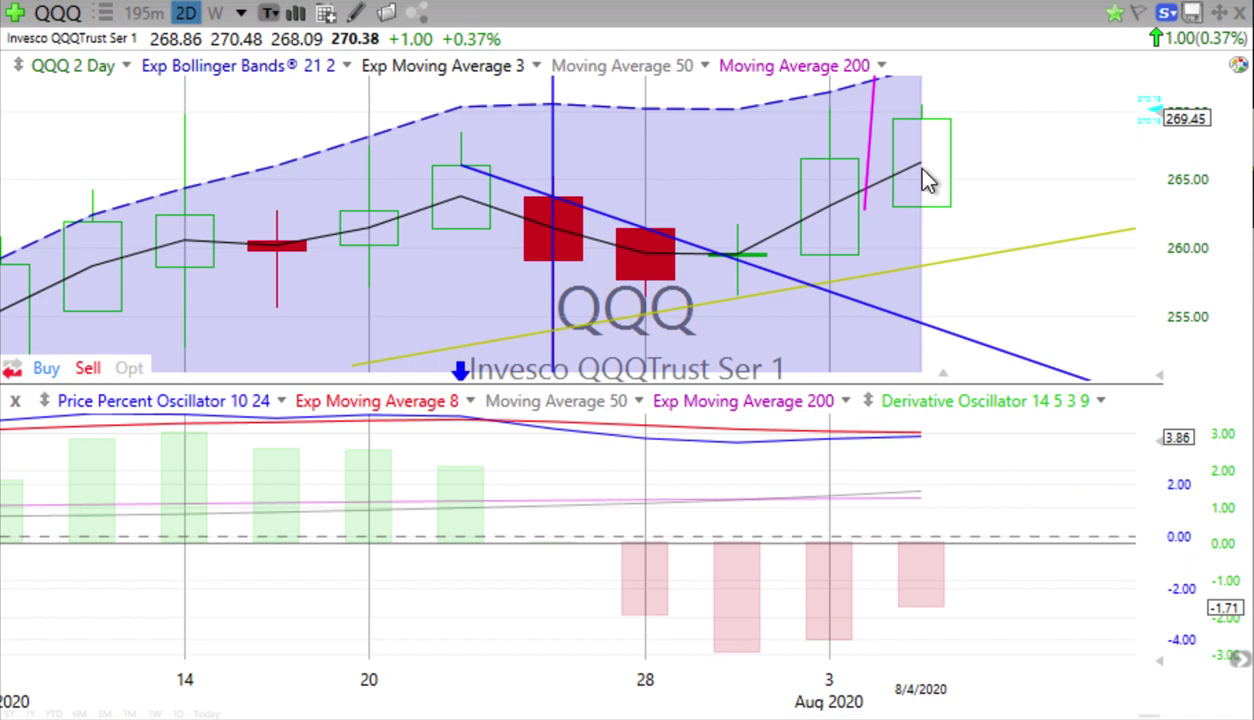
left_click(818, 204)
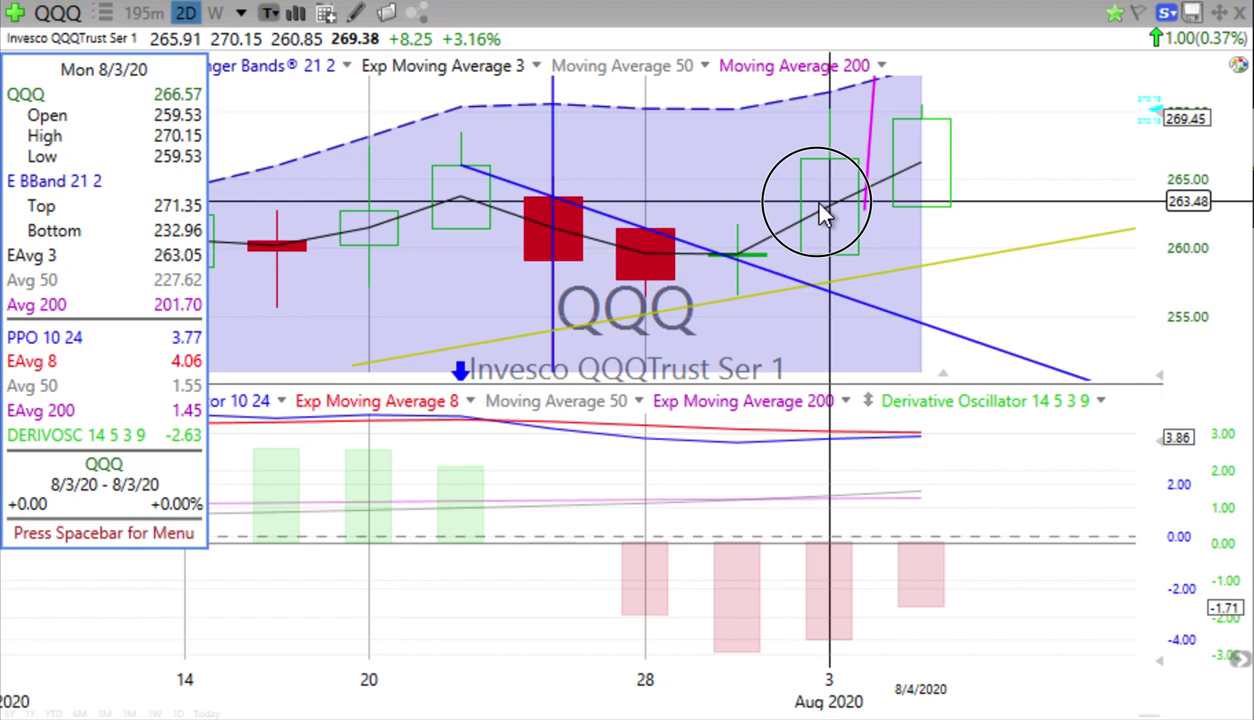
left_click(912, 172)
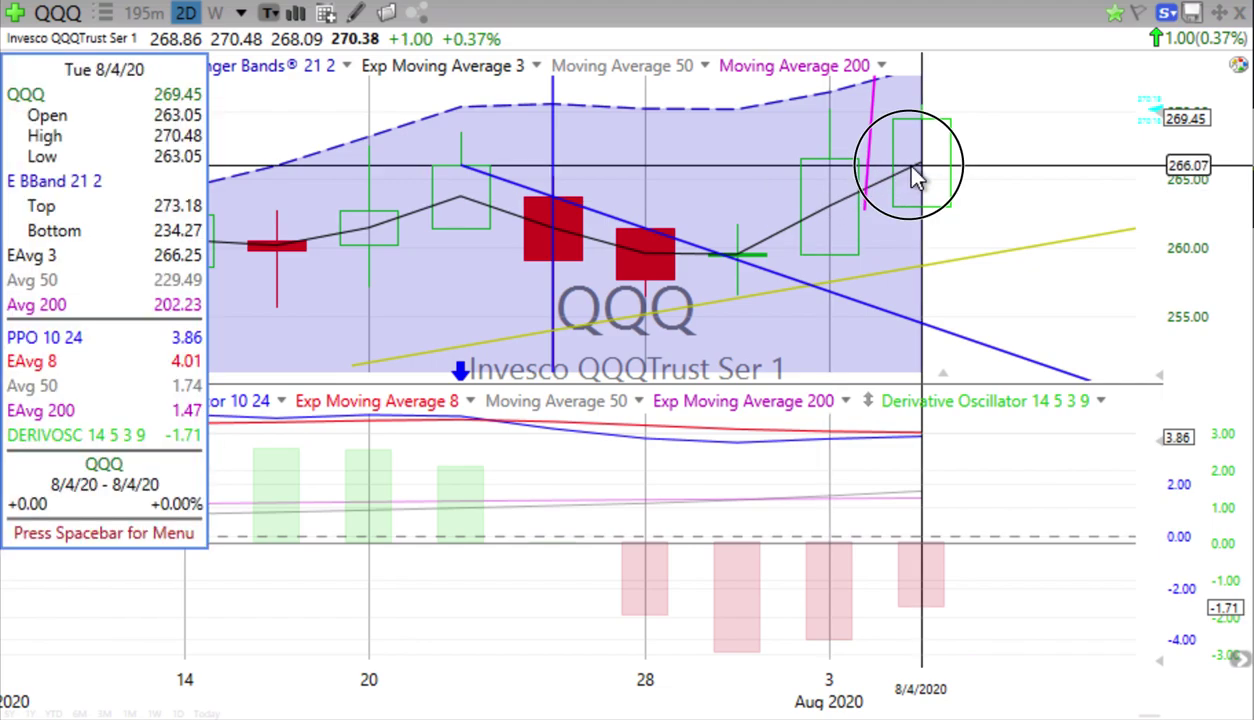
Review QQQ on 195-minute bars, return it to weekly, and advance to TLT
left_click(143, 14)
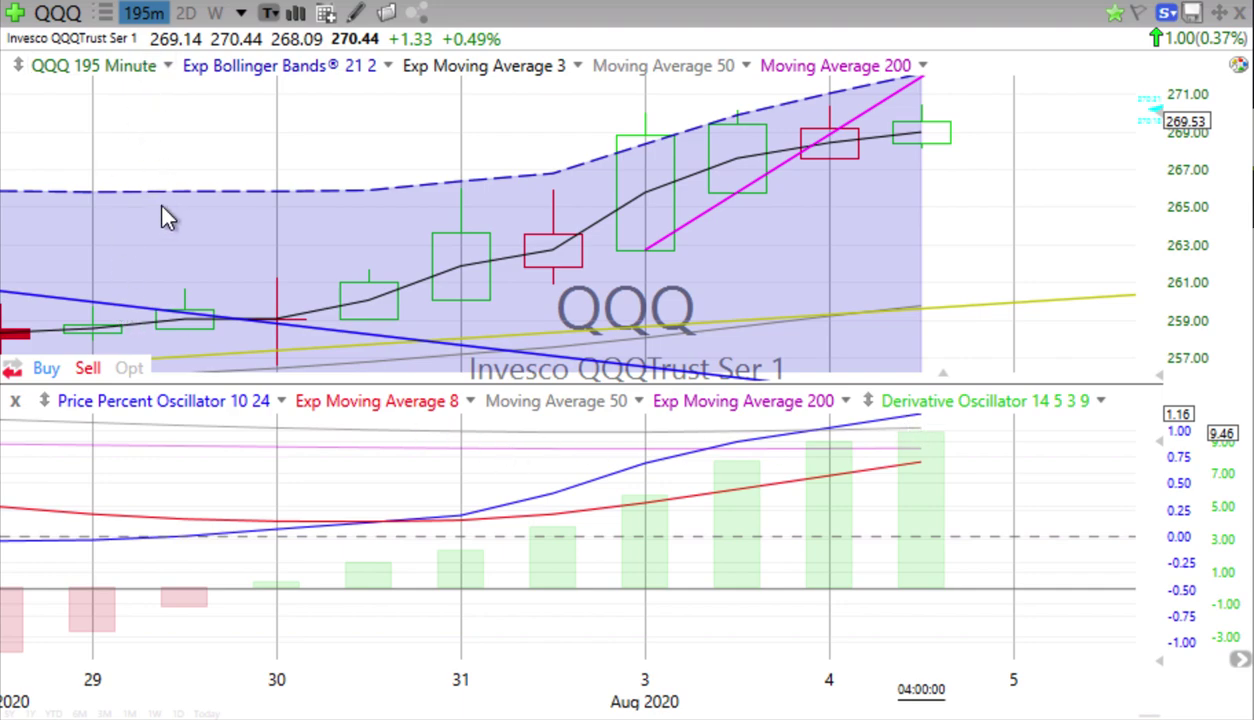
left_click(215, 13)
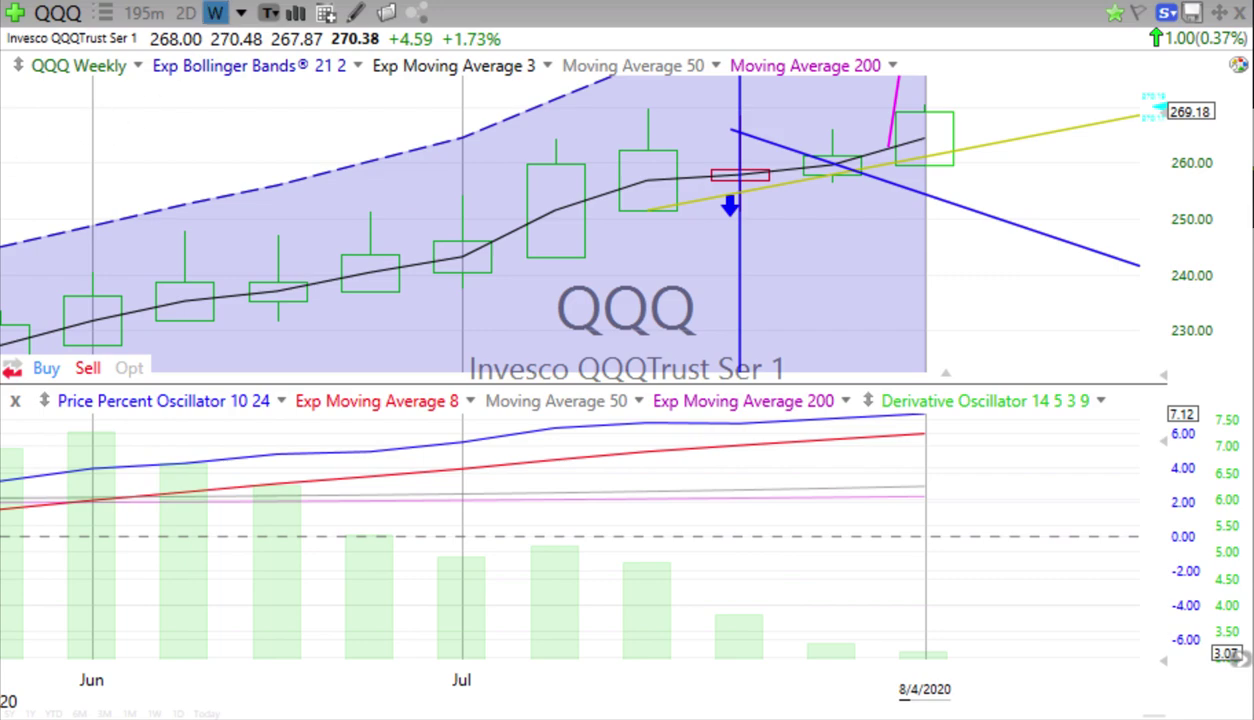
key("space")
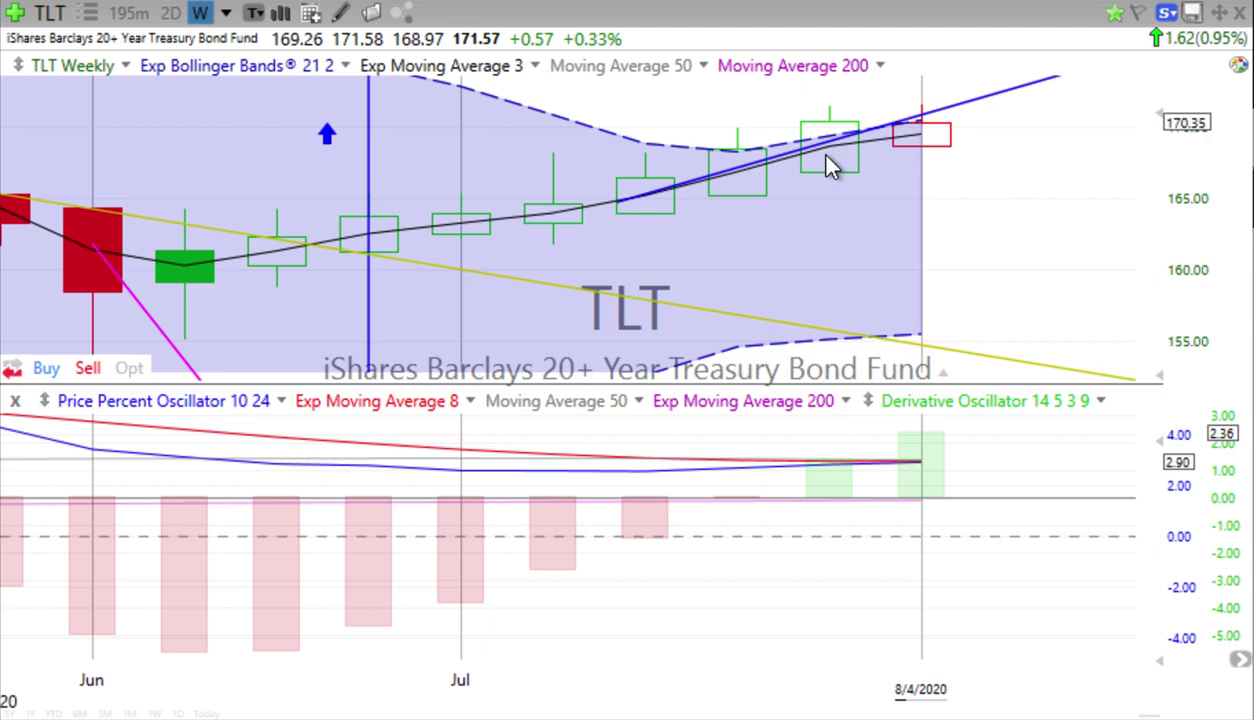
Read TLT's 8/4/20 weekly candle values, then view TLT on 2-day bars
left_click(918, 141)
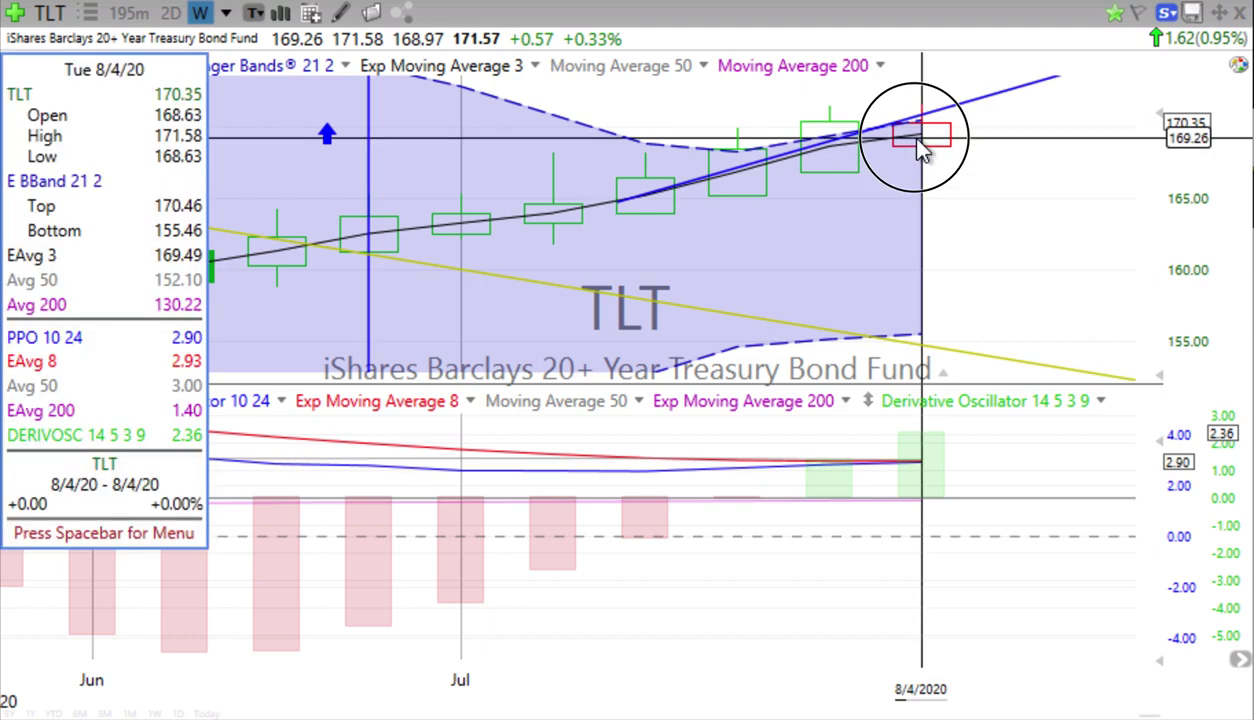
left_click(826, 162)
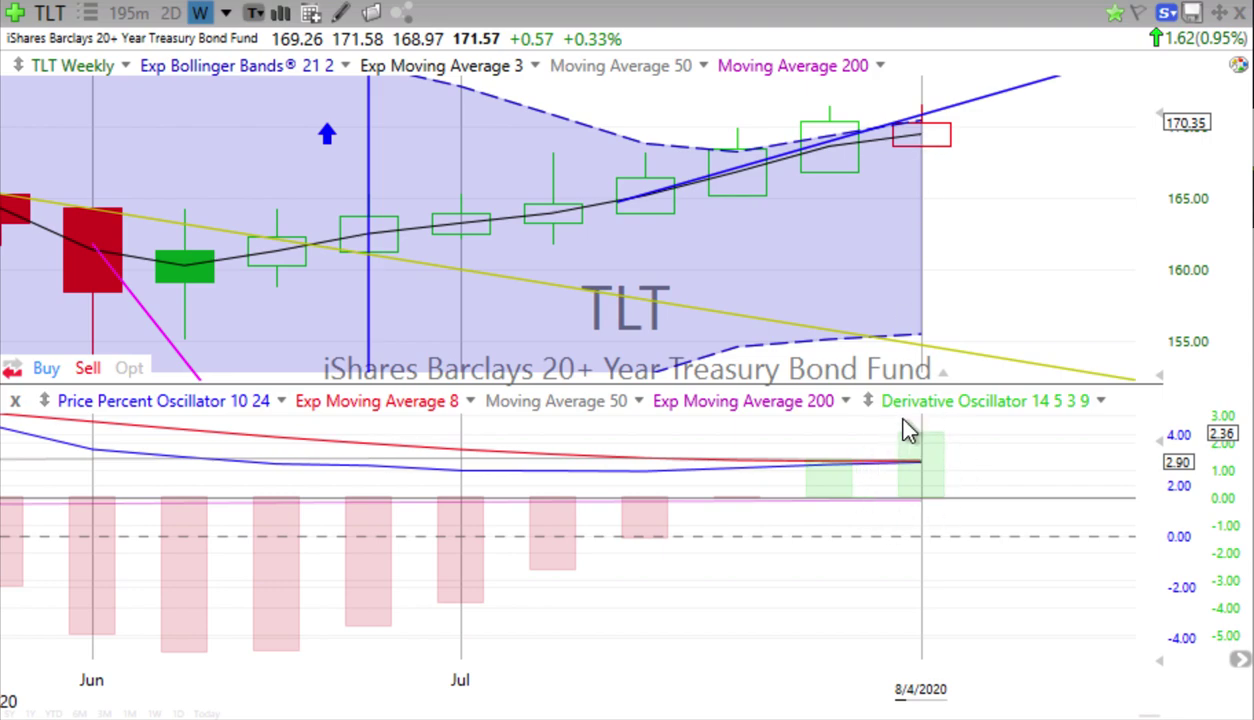
left_click(172, 14)
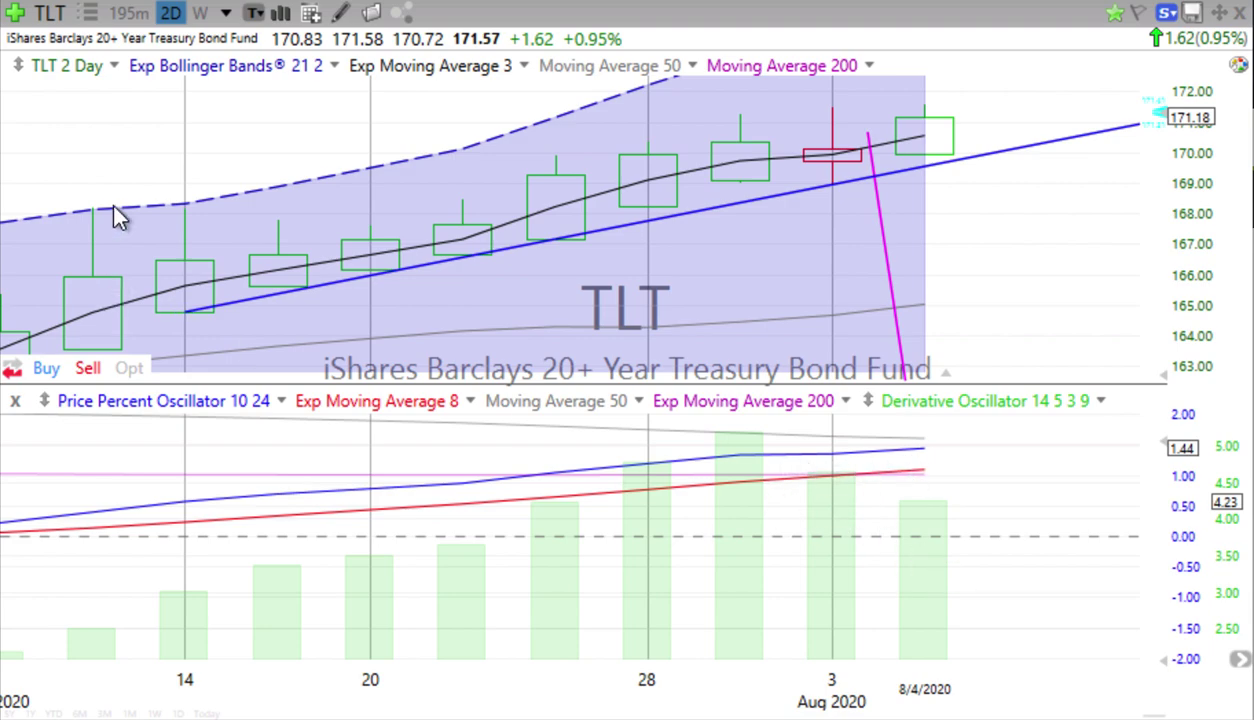
Check TLT's 195-minute Derivative Oscillator (14 5 3 9), return to weekly, and advance to GLD
left_click(131, 14)
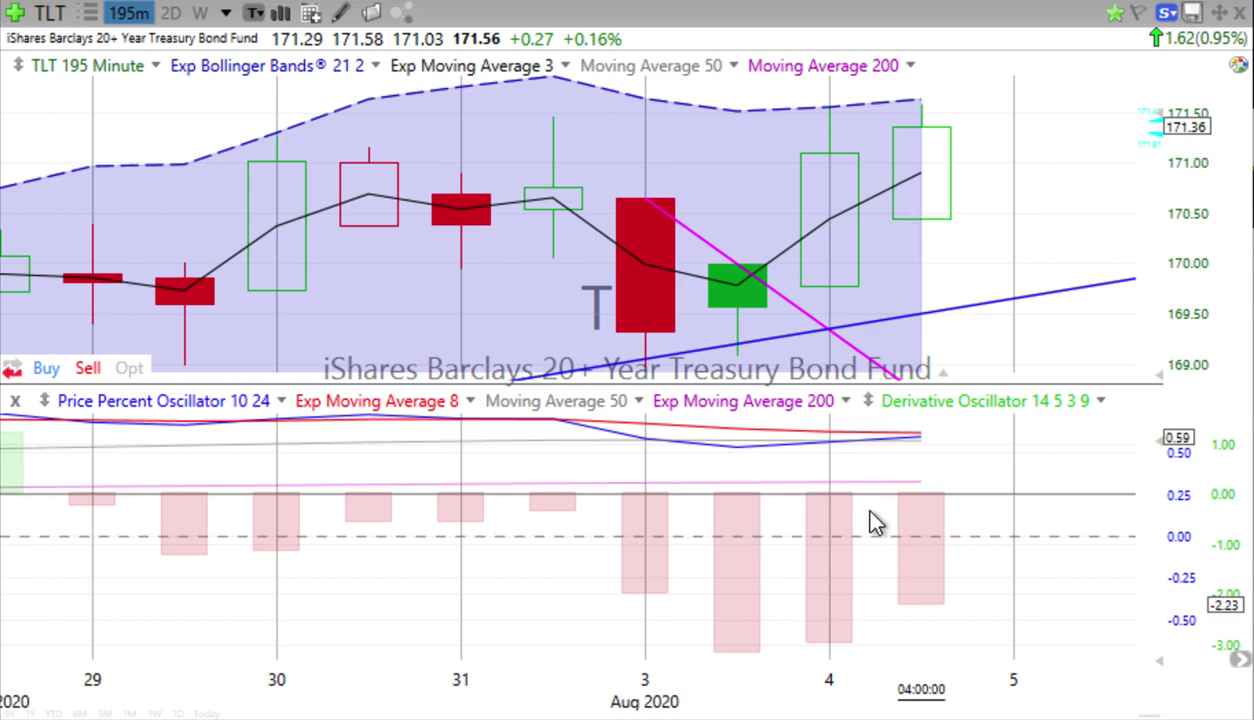
left_click(905, 399)
left_click(201, 14)
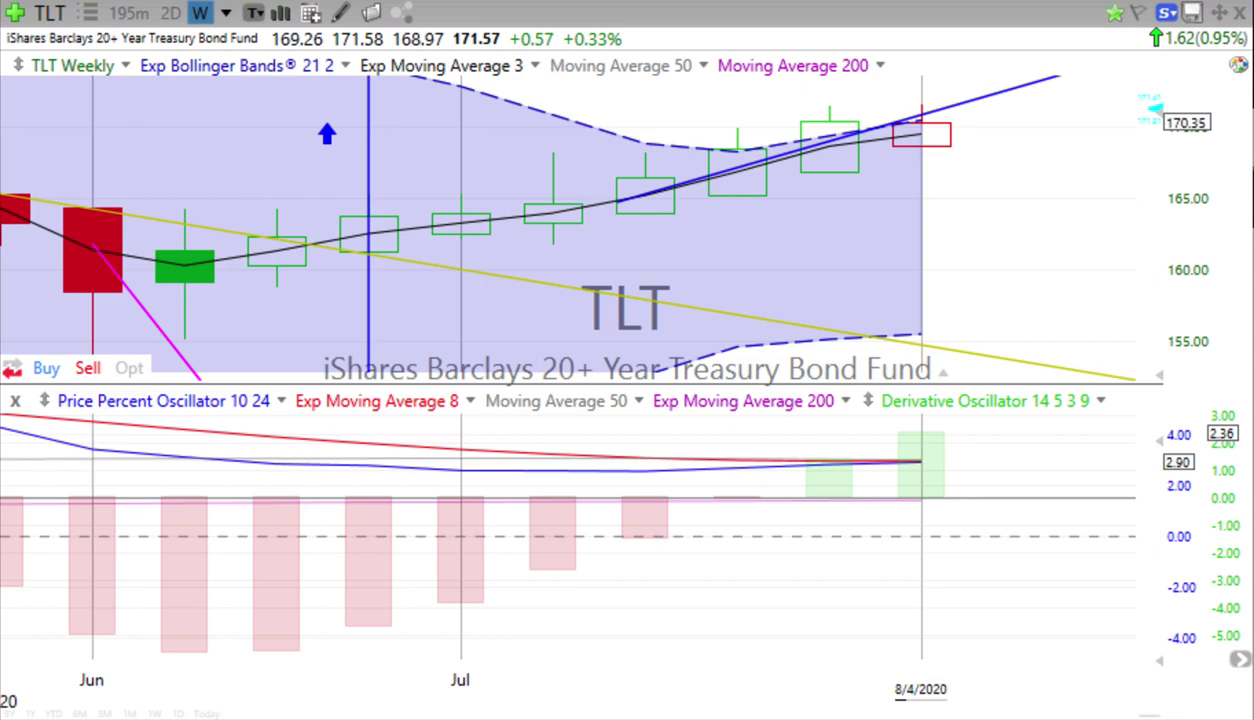
key("Down")
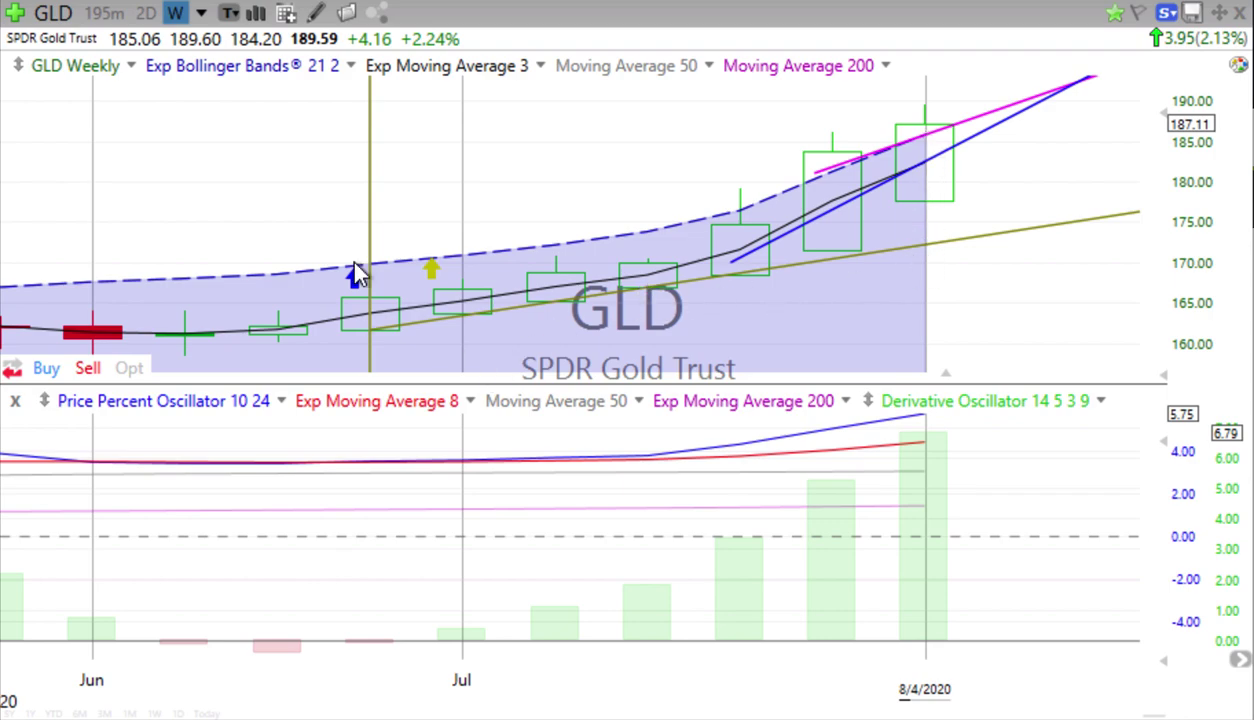
Cycle GLD through 2-day and 195-minute bars, return to weekly, and read the 6/5/20 bar
left_click(145, 14)
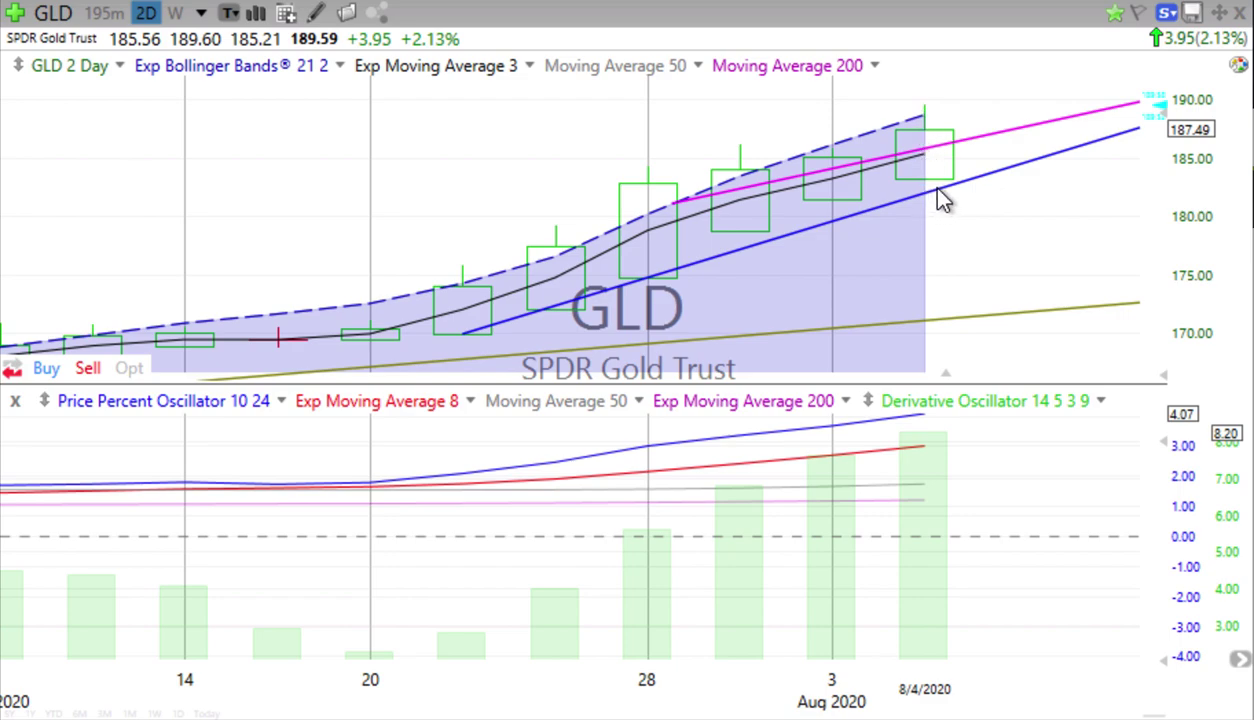
left_click(108, 14)
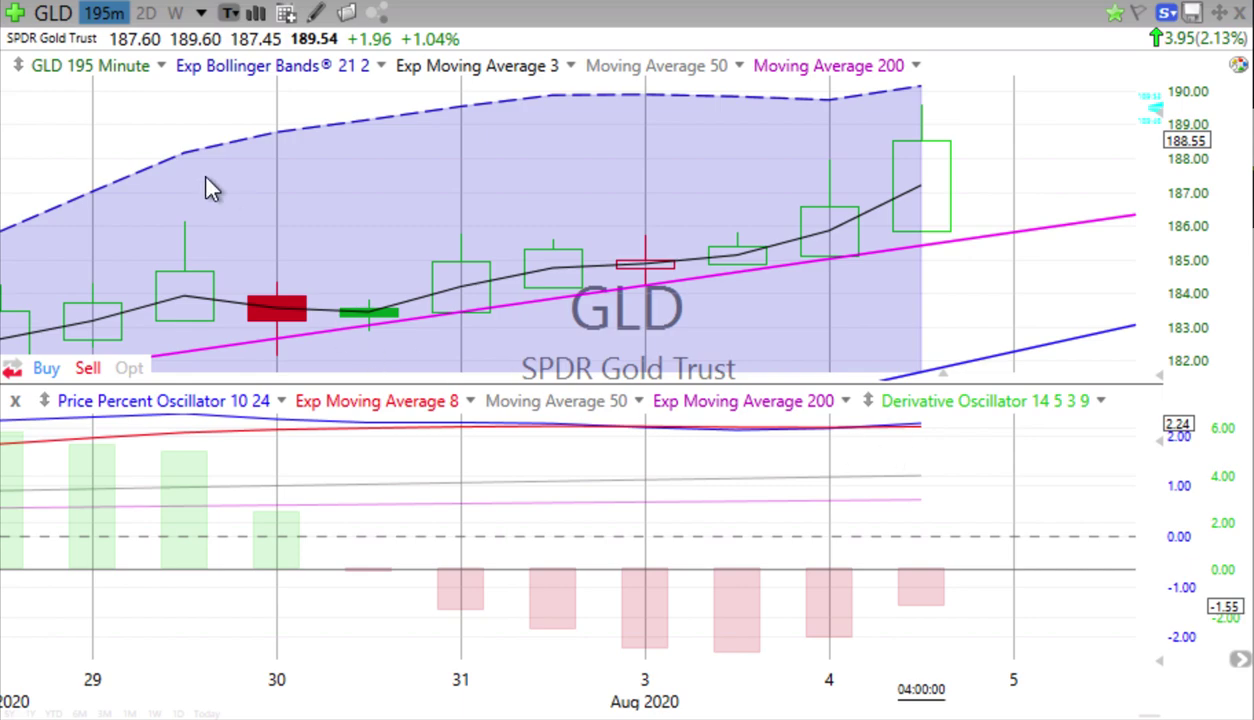
left_click(147, 14)
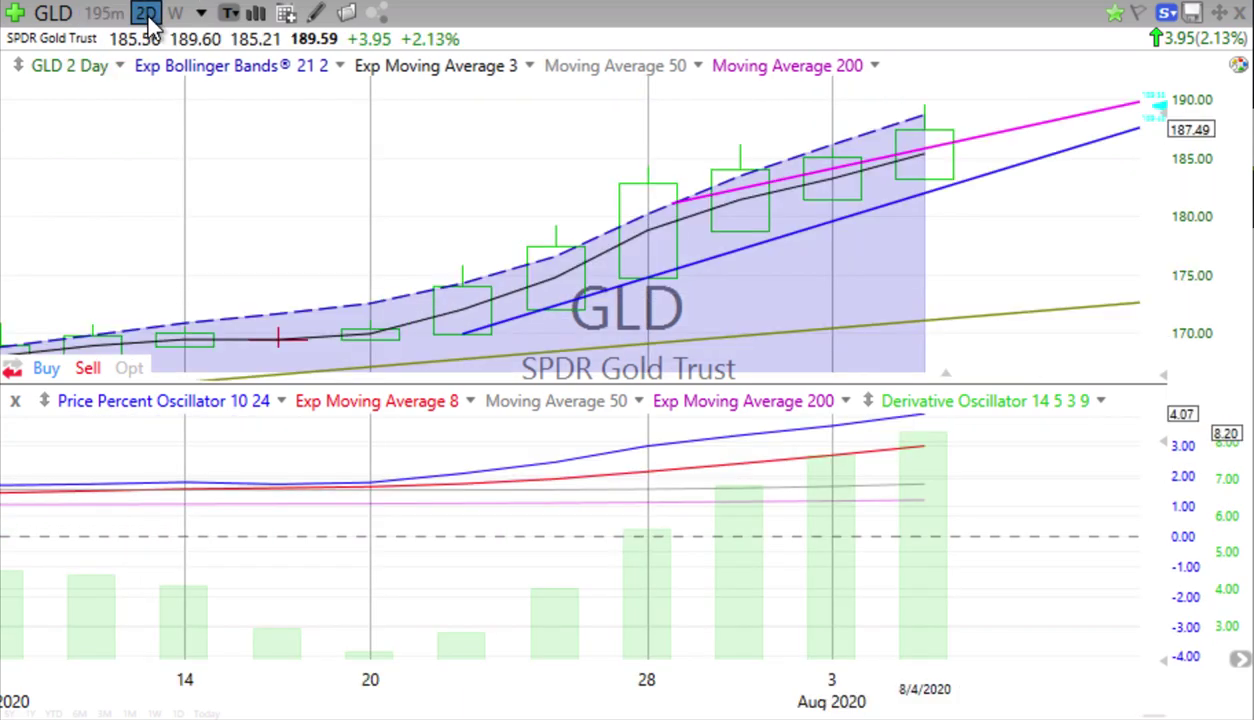
left_click(176, 13)
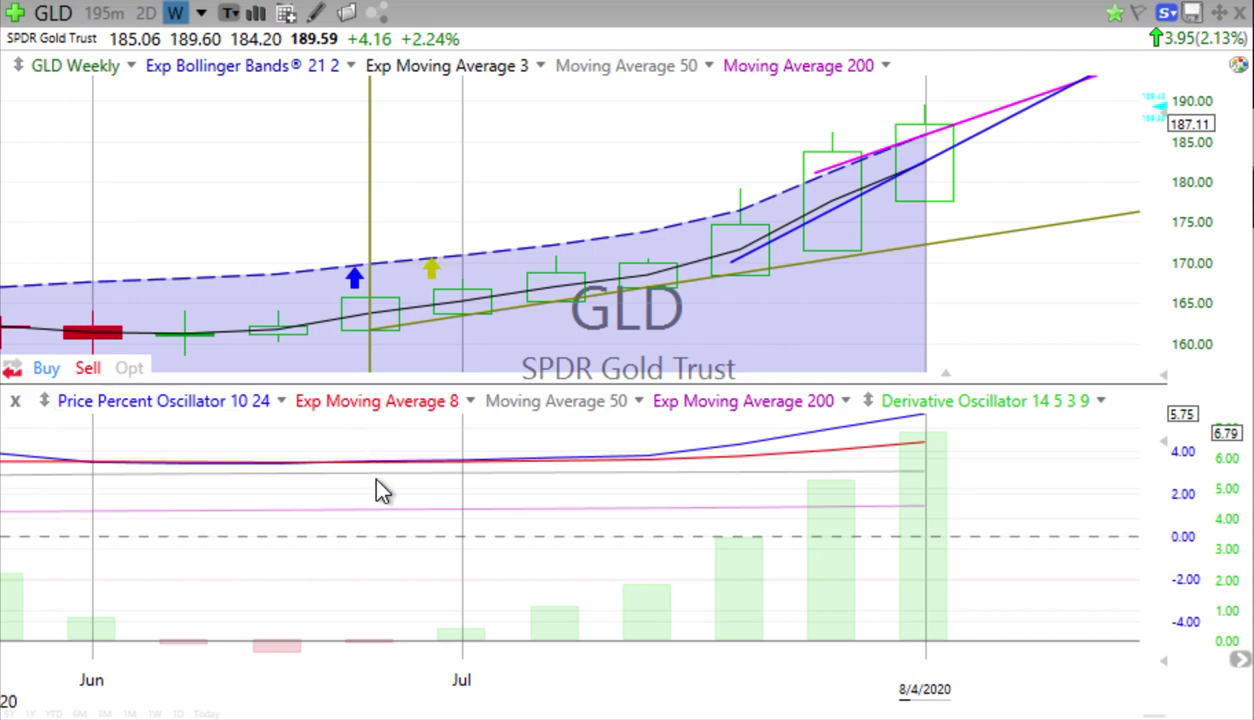
left_click(97, 506)
Load the NYSE Bitcoin Index and read its 7/31/20 and 8/4/20 bar values
key("Down")
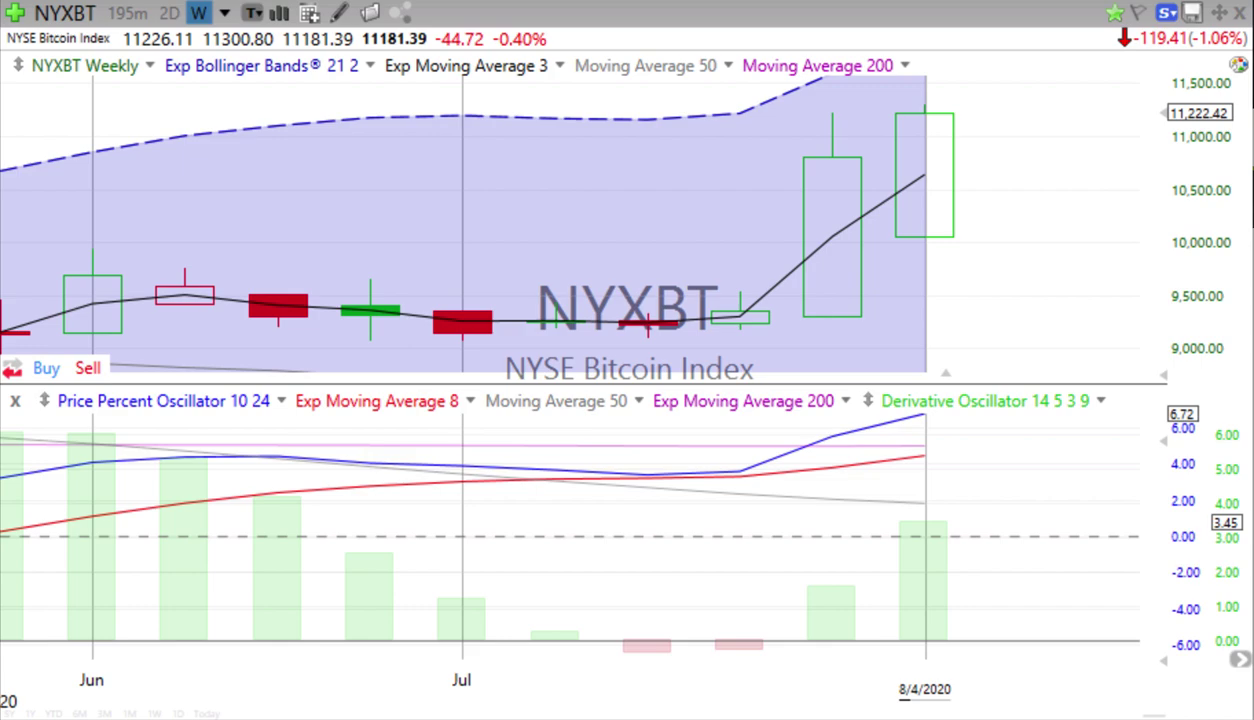
key("XF86MonBrightnessUp")
key("XF86MonBrightnessUp")
key("XF86MonBrightnessUp")
left_click(843, 219)
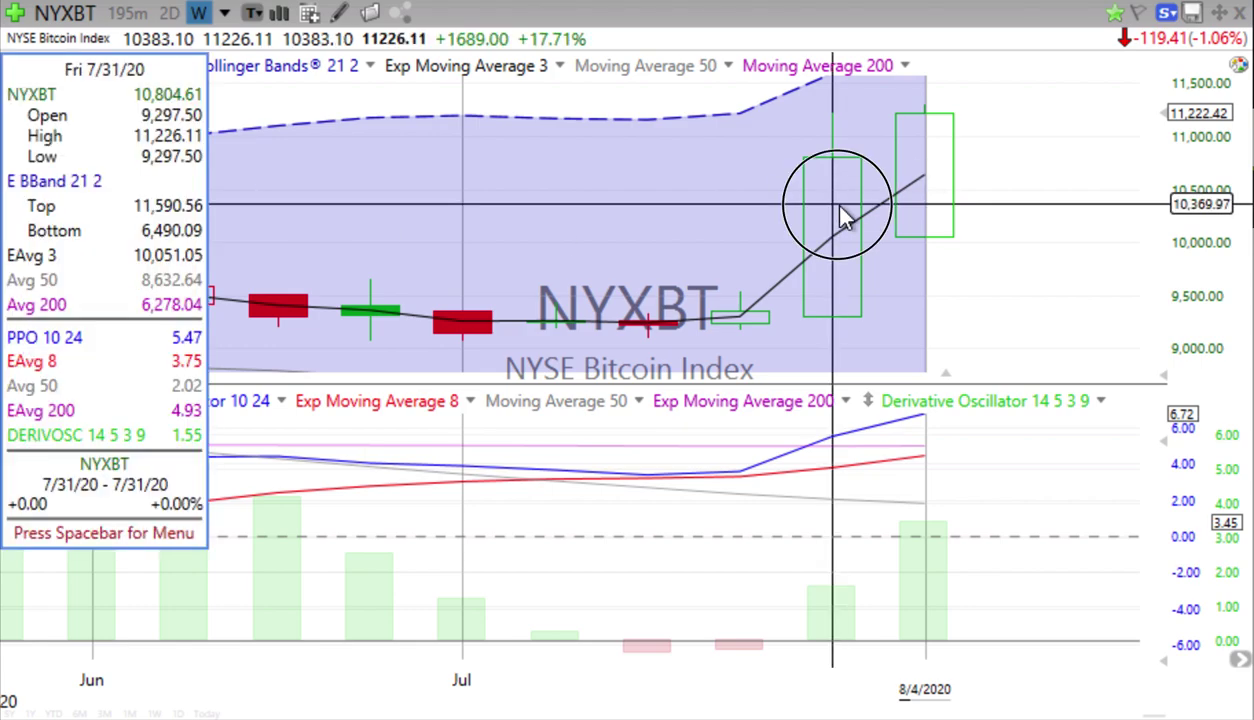
left_click(914, 195)
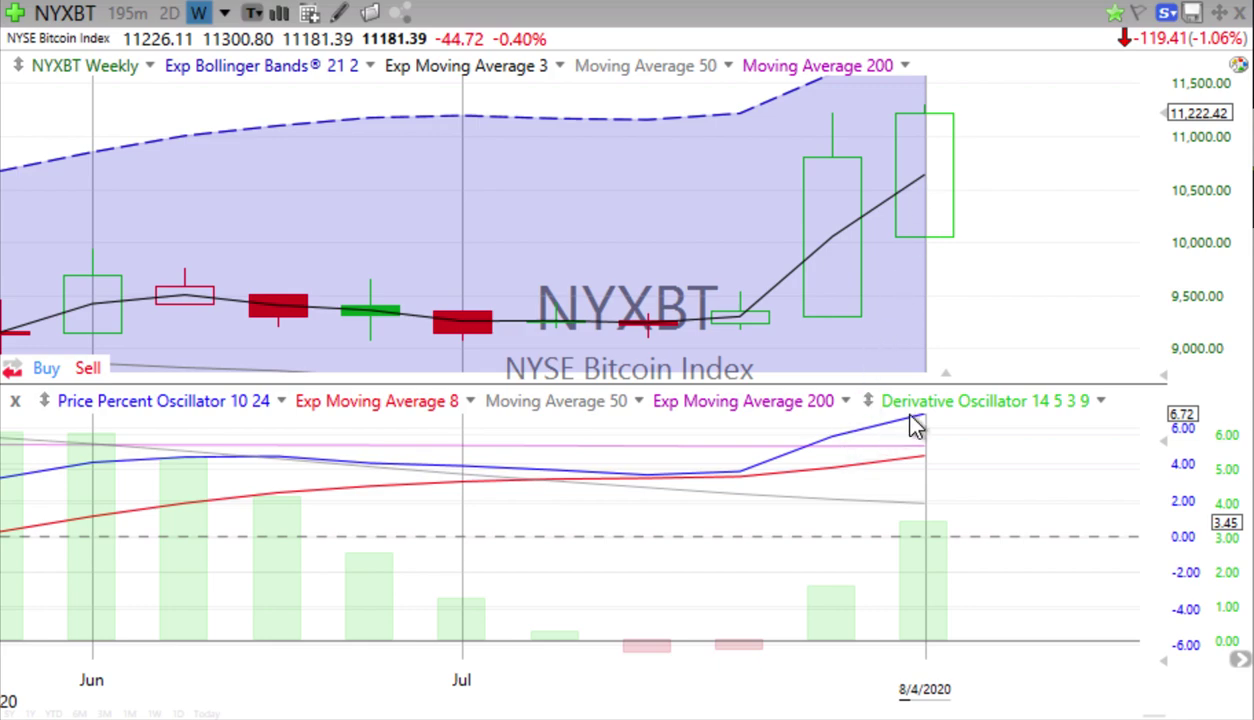
Compare NYXBT on 2-day and 195-minute bars, checking the latest 2-day candle's values
left_click(170, 13)
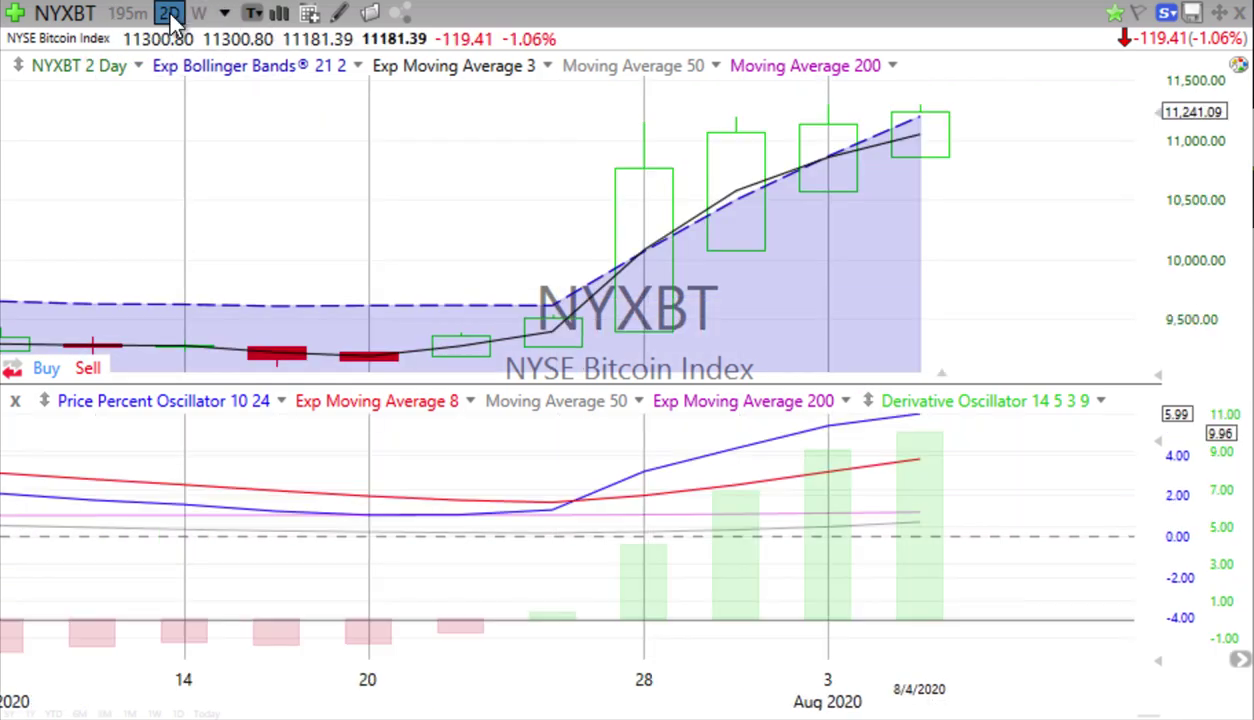
left_click(916, 137)
left_click(126, 13)
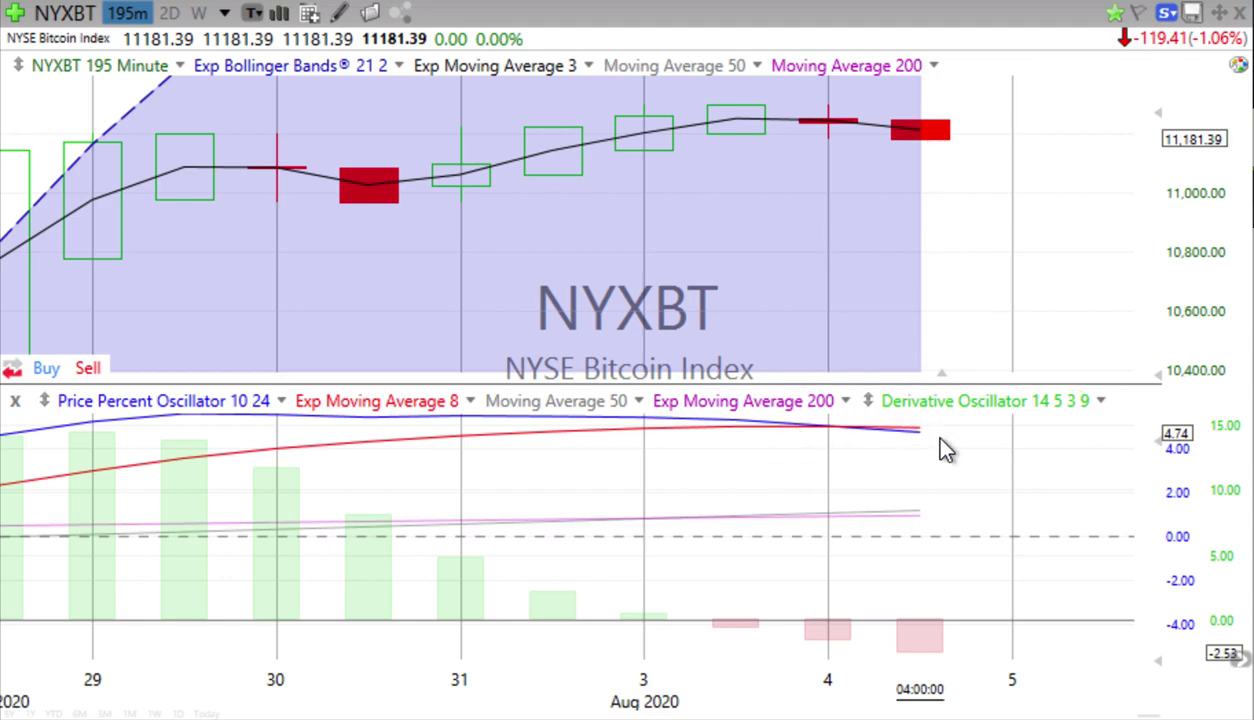
left_click(170, 14)
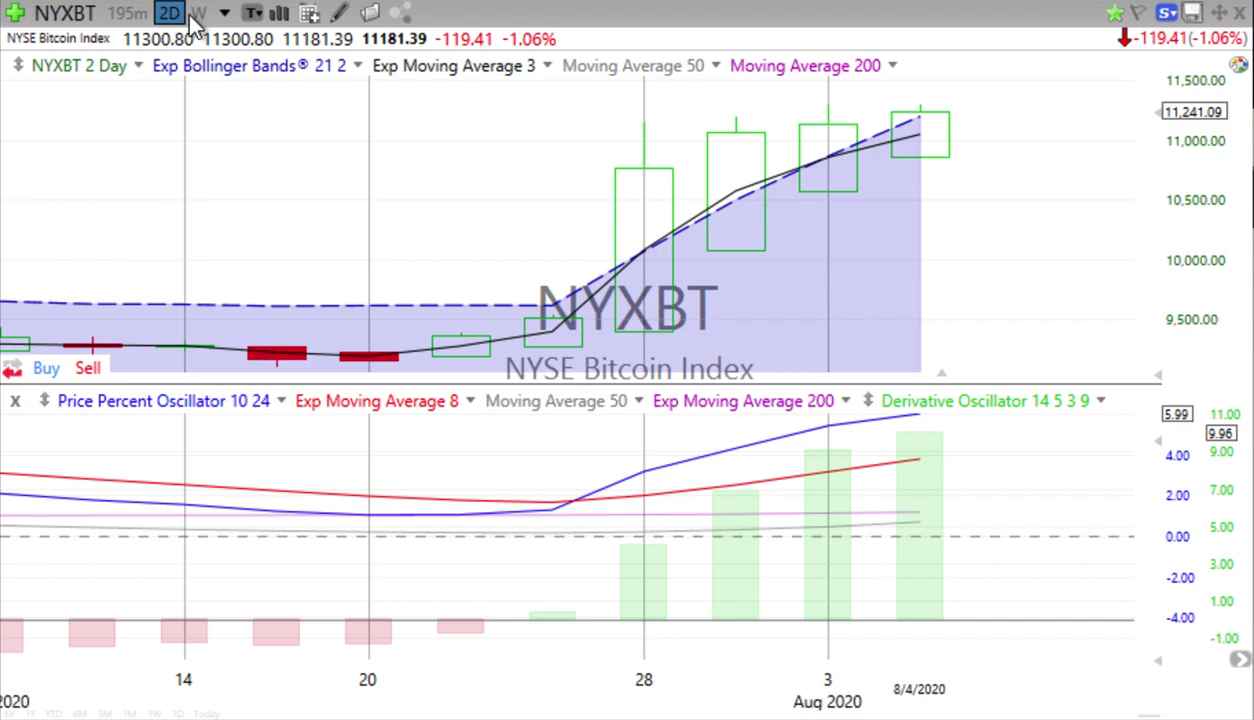
left_click(200, 19)
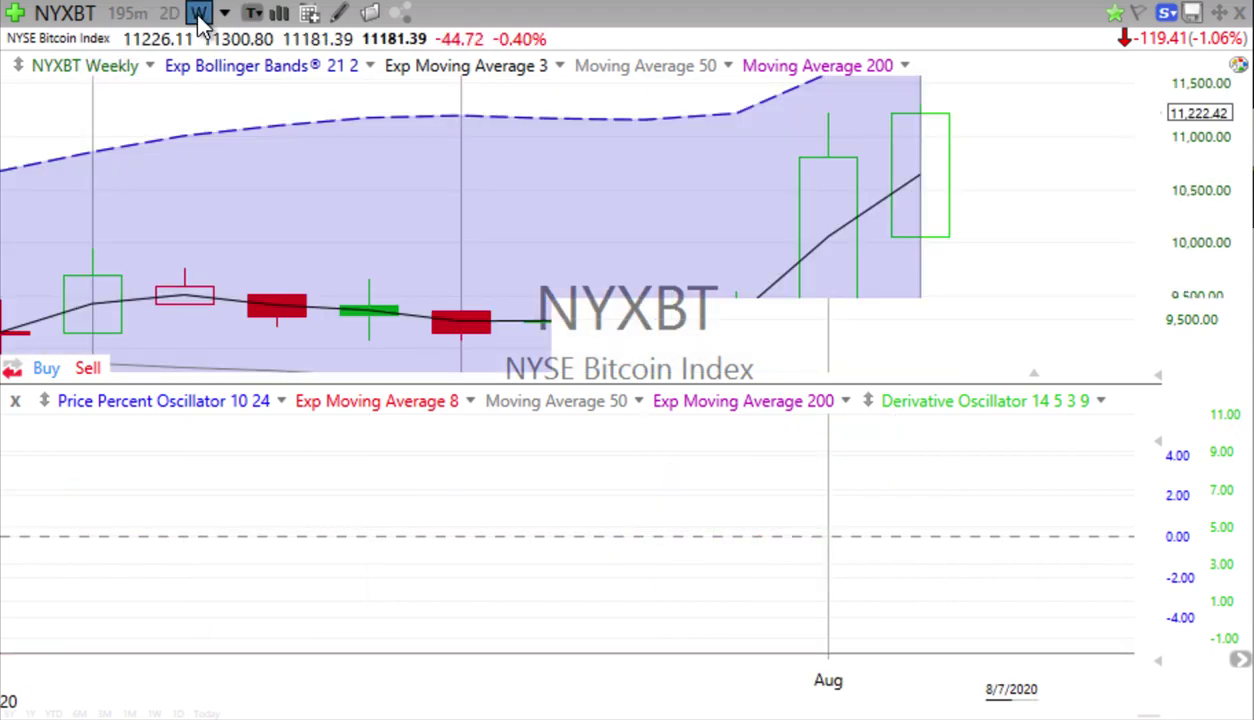
left_click(169, 17)
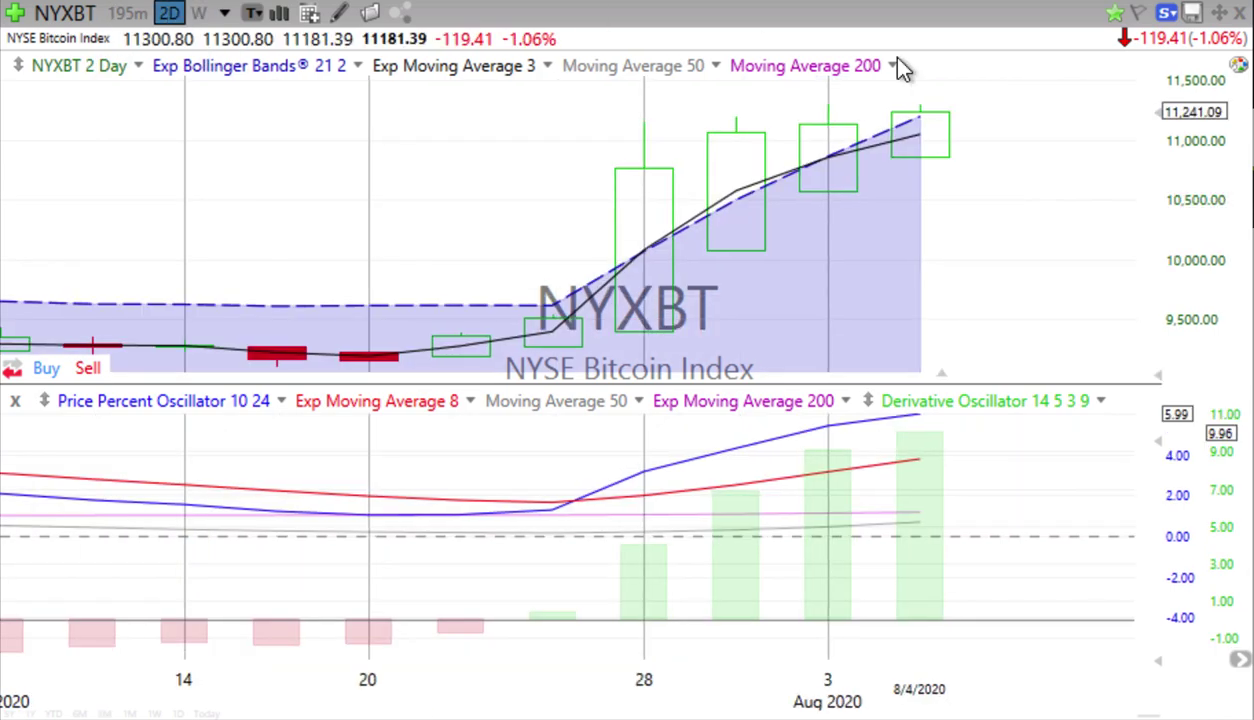
Read NYXBT's 8/3/20 and 8/4/20 2-day candles, switch to weekly, and advance to VNQ
left_click(828, 150)
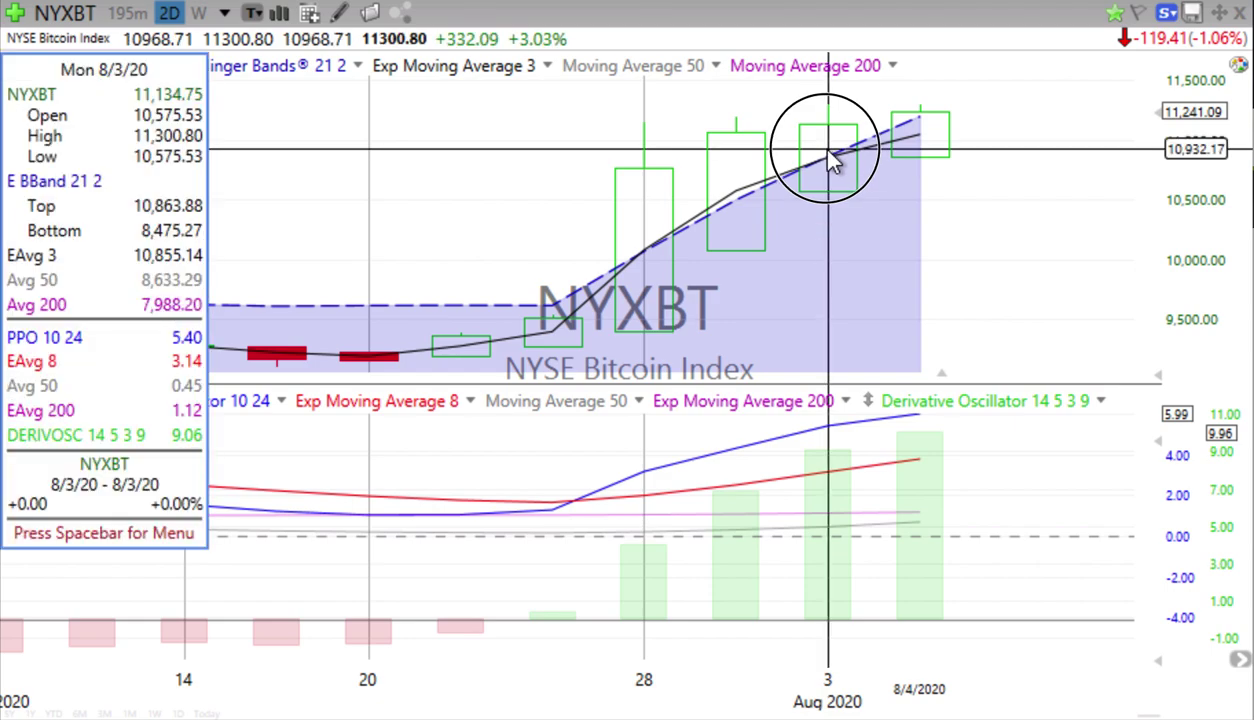
left_click(915, 156)
left_click(920, 162)
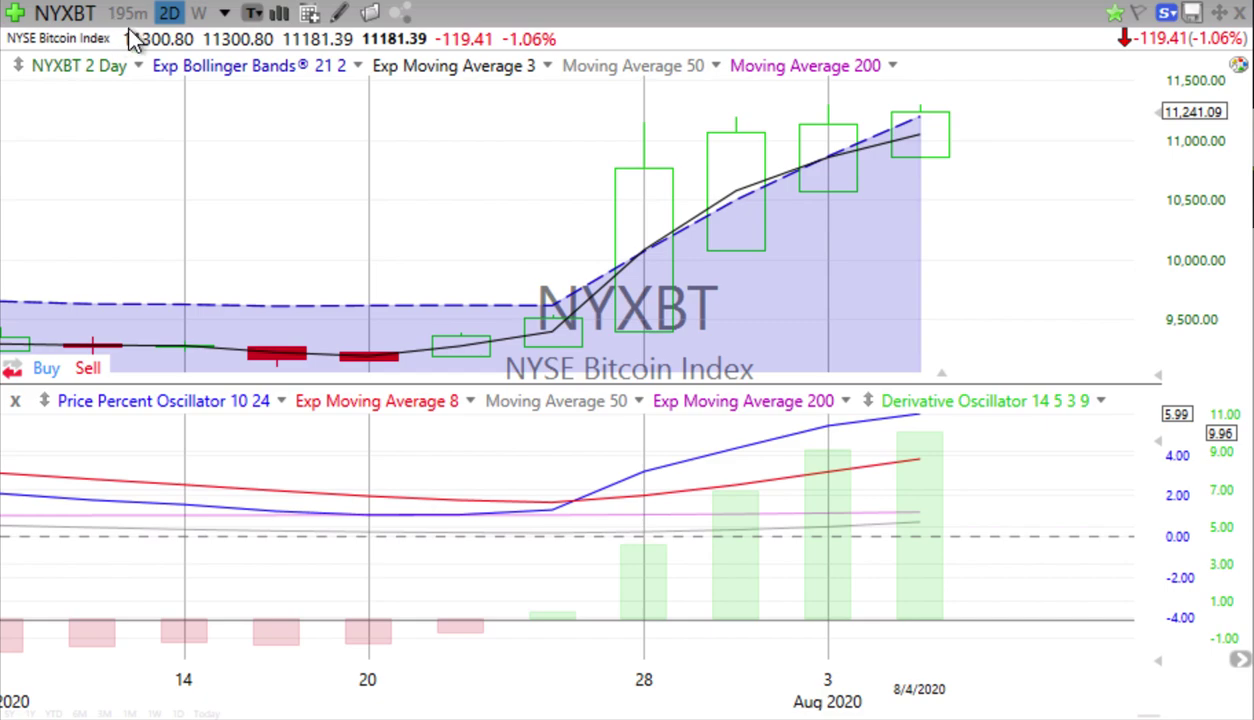
left_click(200, 14)
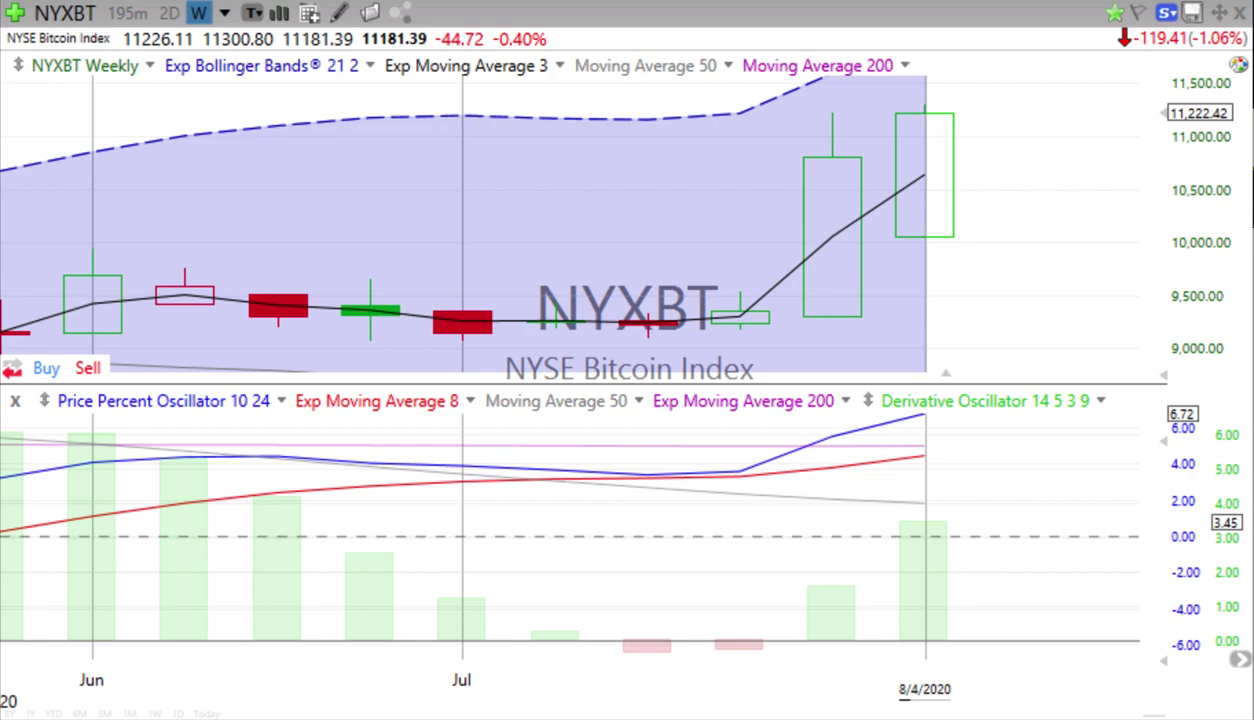
key("space")
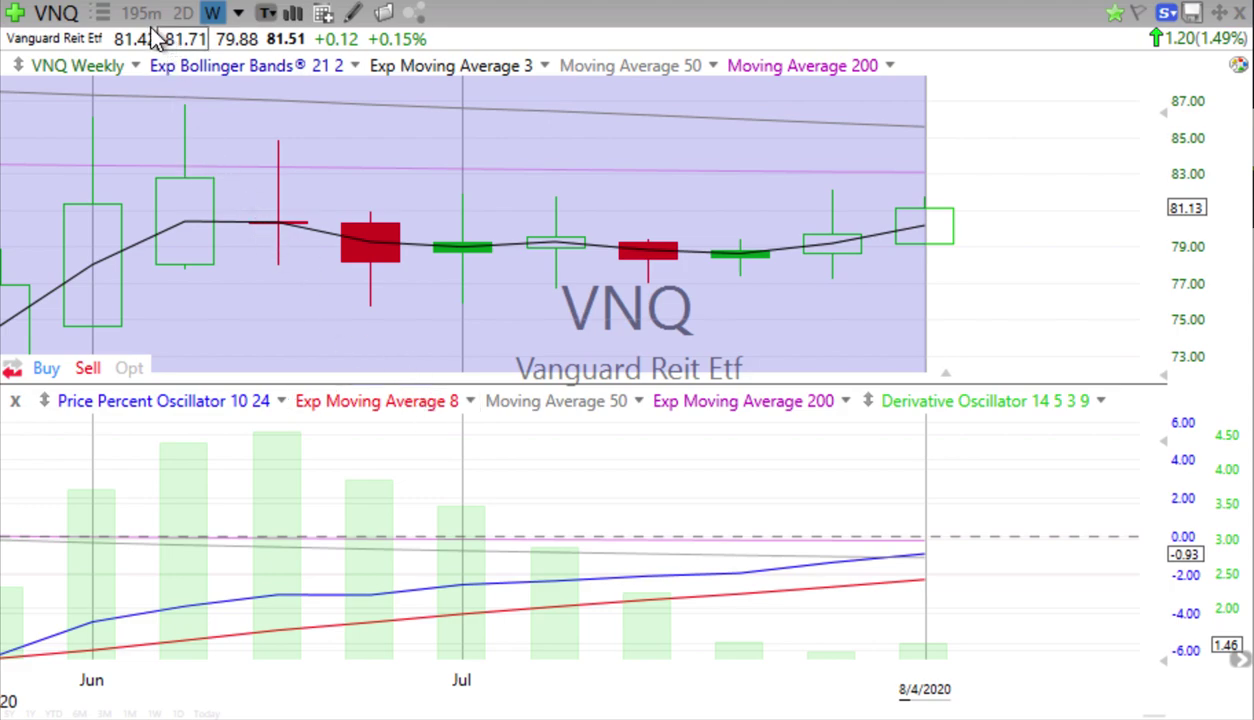
Review VNQ on 2-day and 195-minute candles, ending back on 2-day
left_click(182, 14)
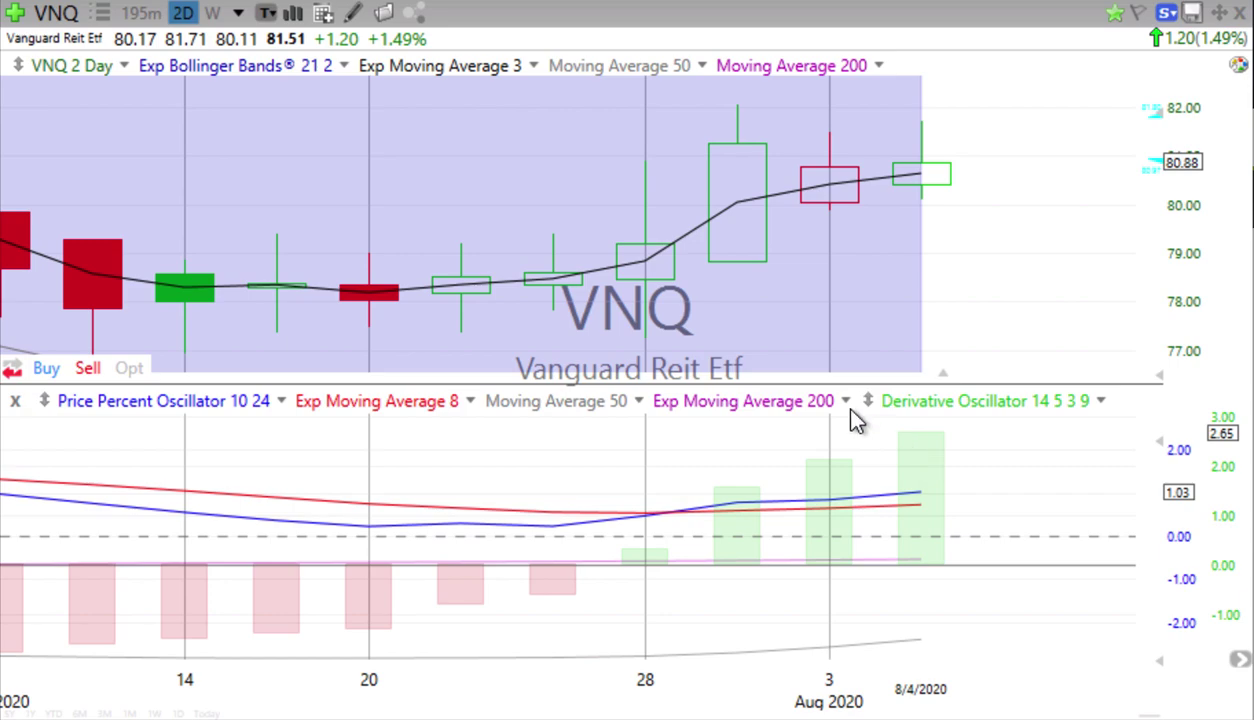
left_click(140, 13)
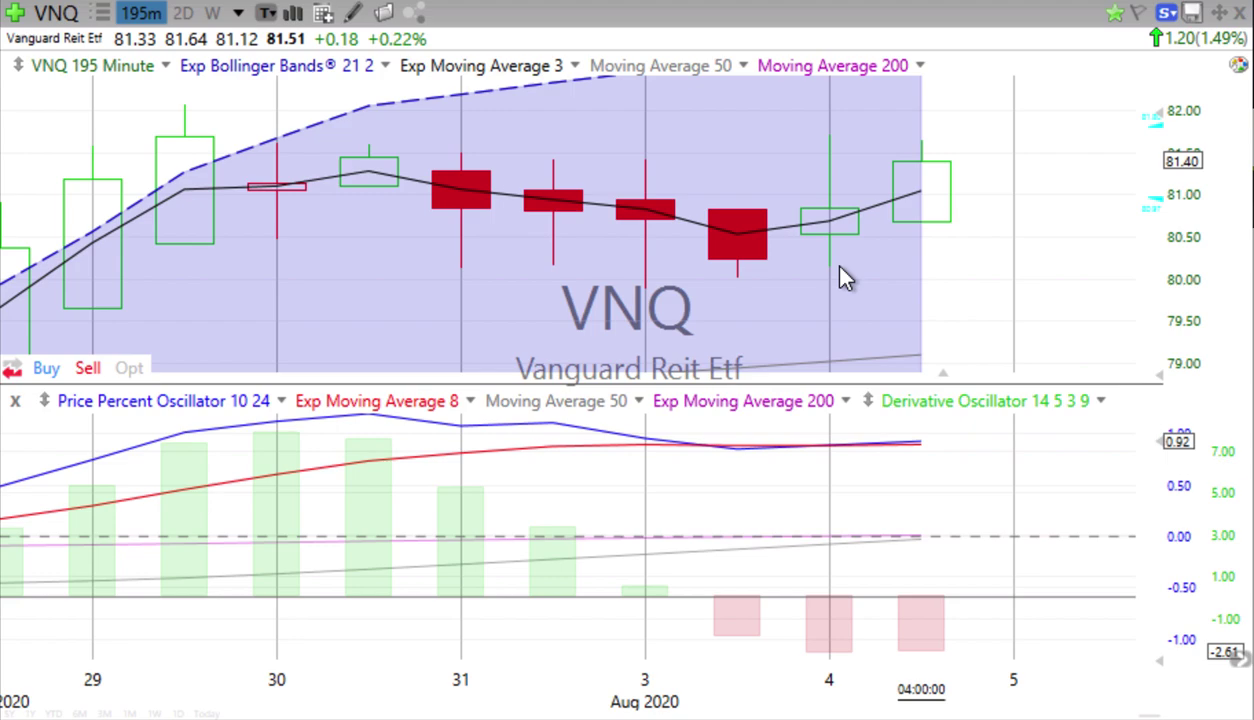
left_click(182, 14)
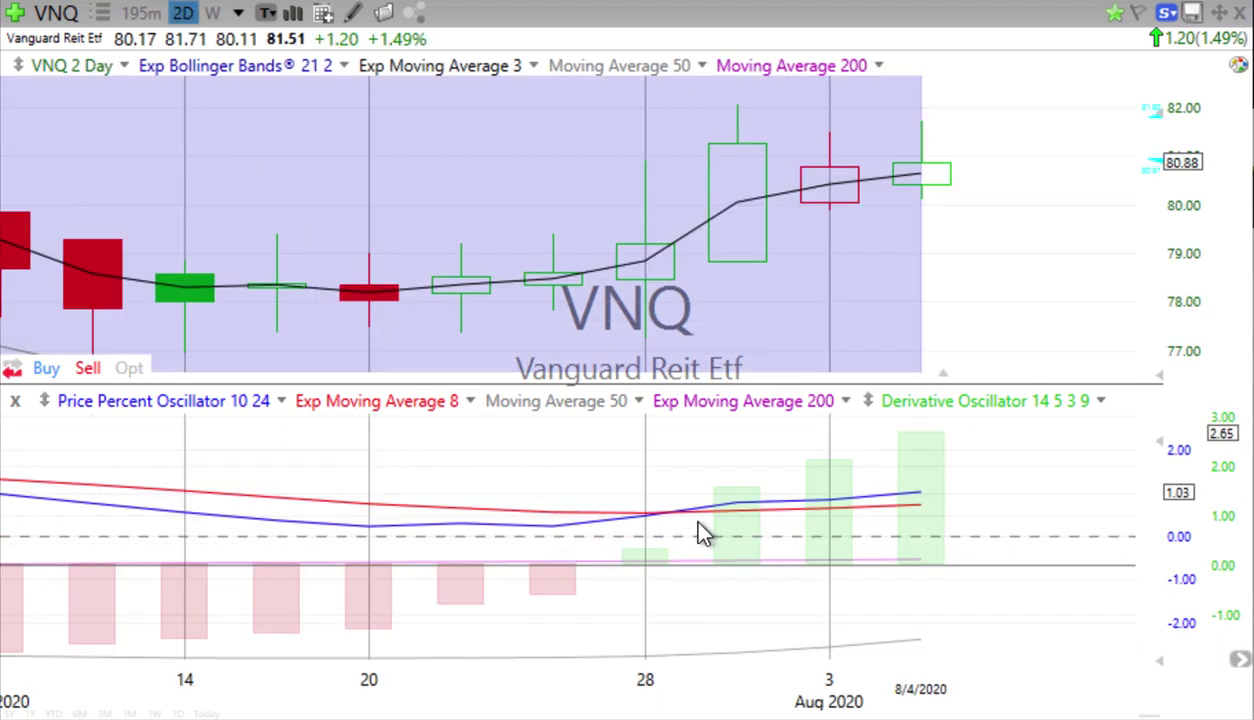
Read VNQ's 7/30/20 and 8/4/20 candle values, switch to weekly, and advance to USO
left_click(729, 531)
left_click(918, 186)
left_click(212, 14)
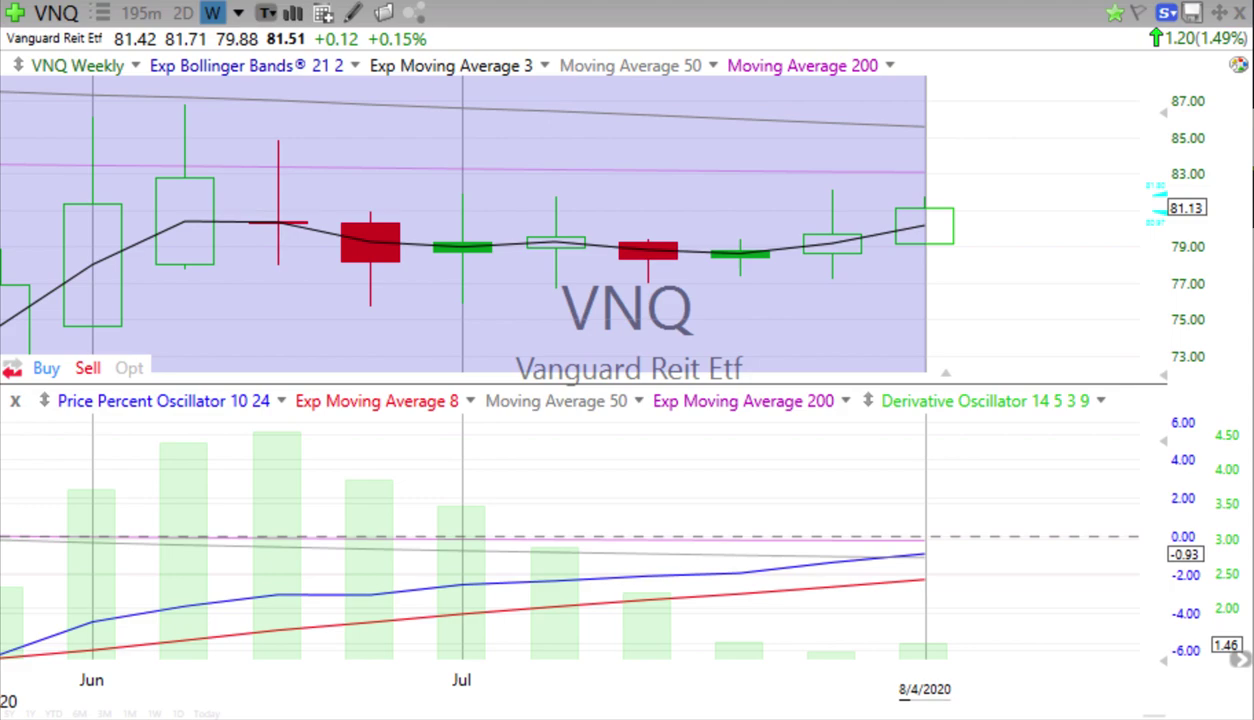
key("space")
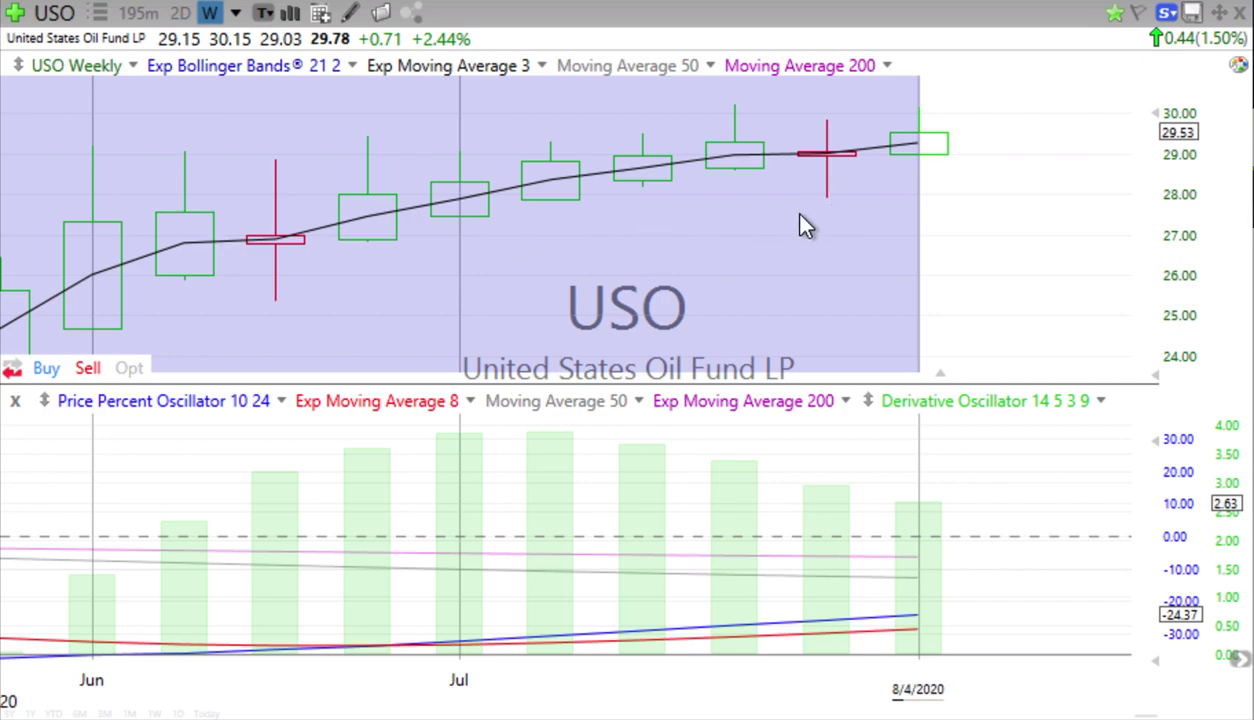
Read USO's weekly candle values for 8/4/20, 7/24/20 and 7/31/20
left_click(914, 171)
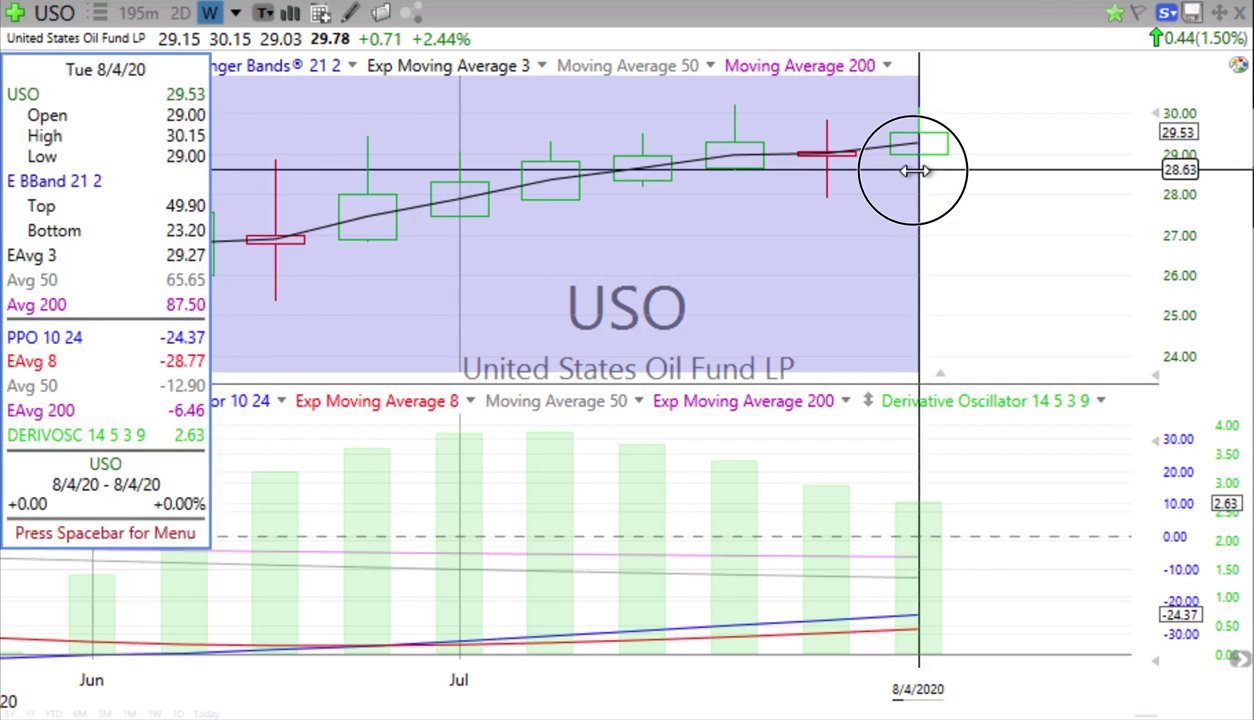
left_click(736, 183)
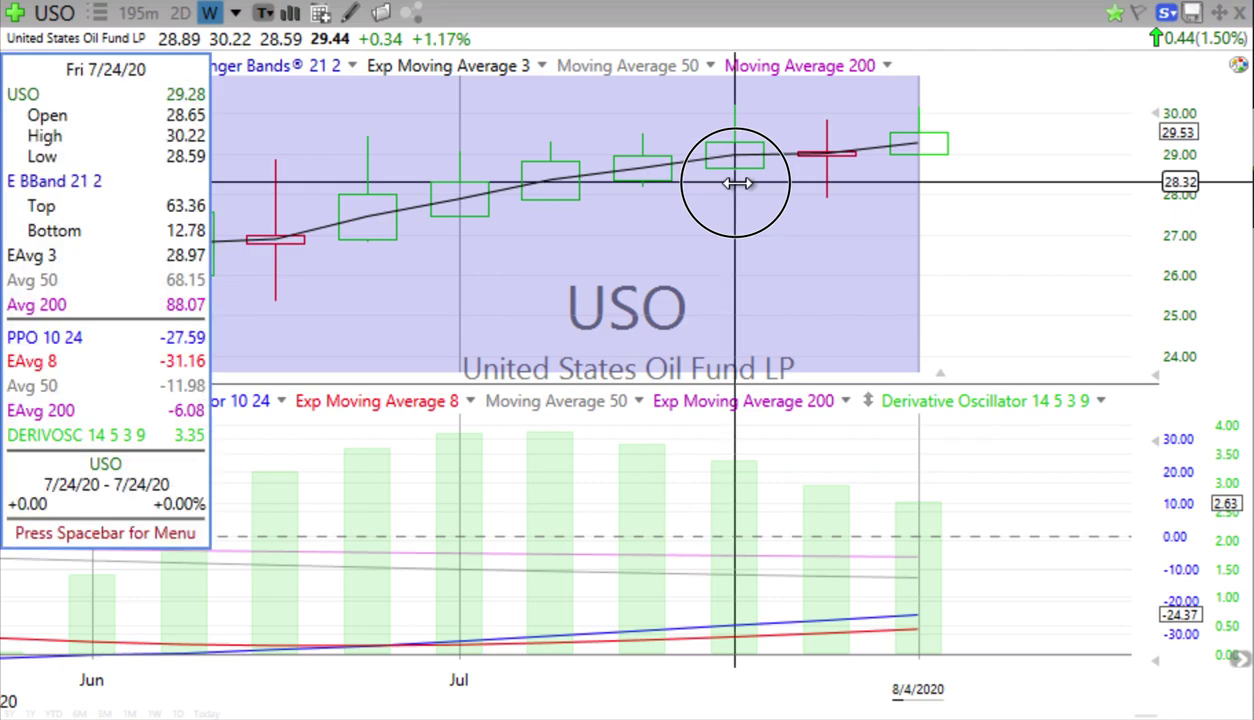
left_click(736, 183)
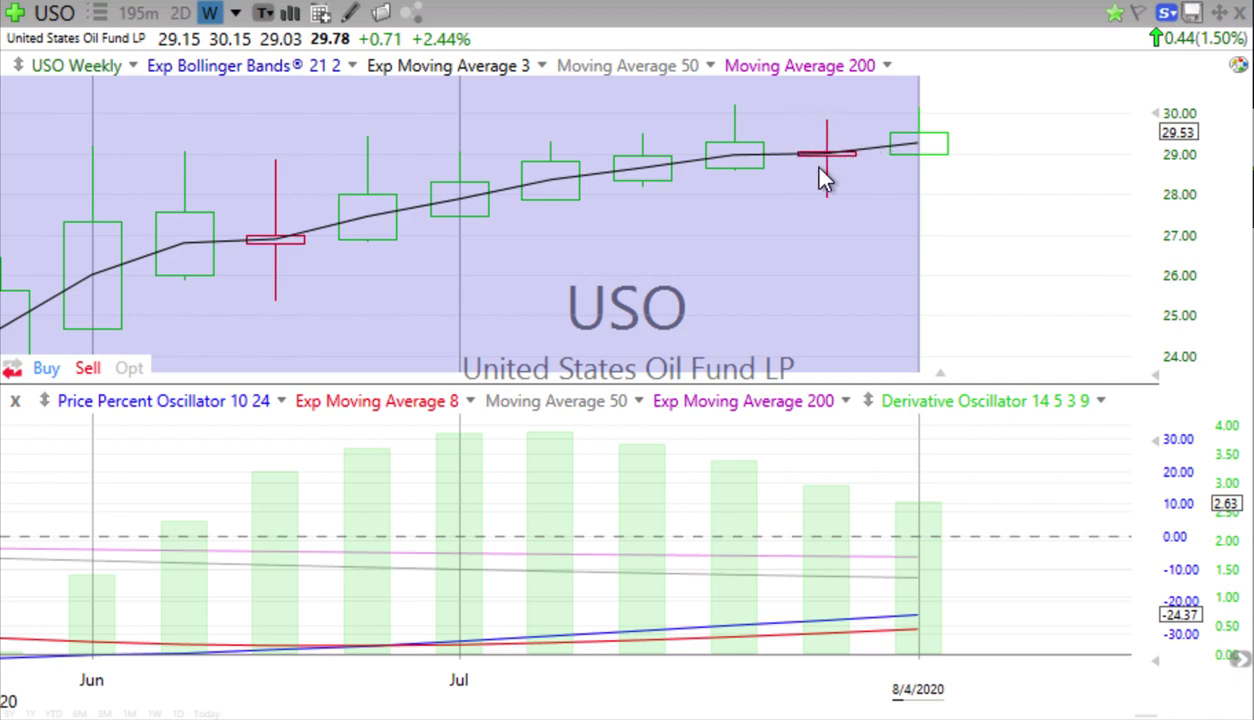
left_click(826, 198)
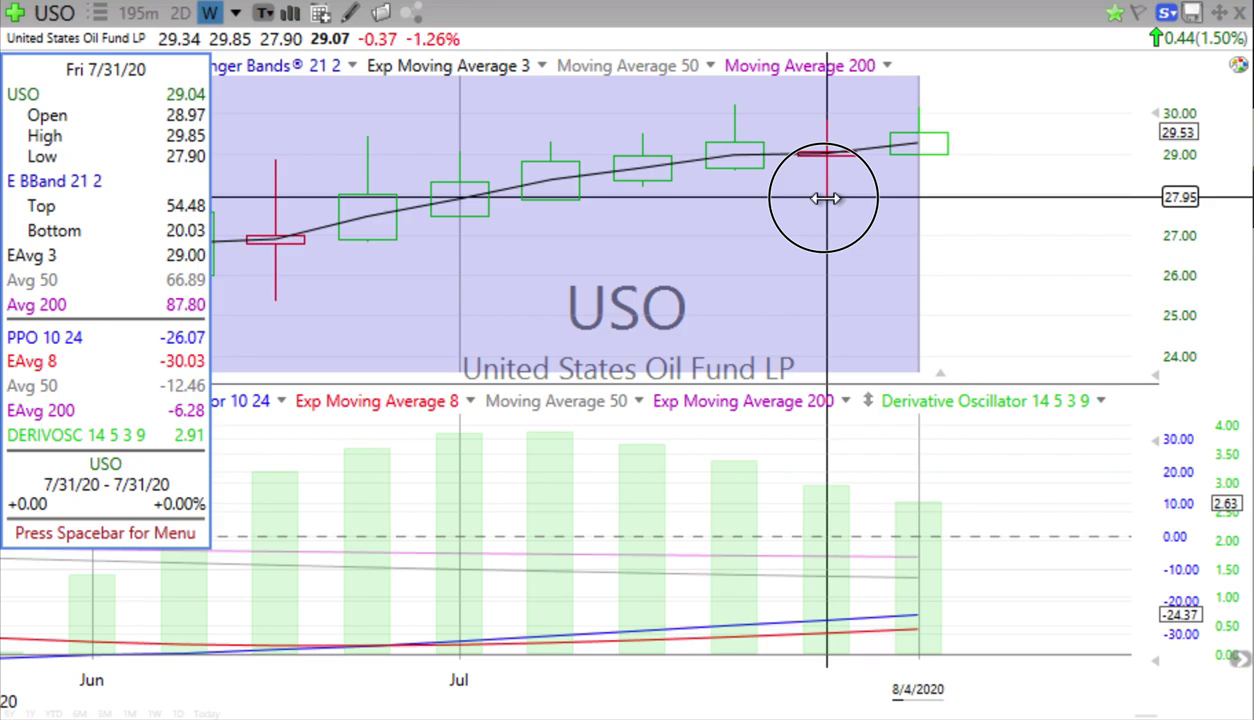
left_click_drag(826, 198, 825, 198)
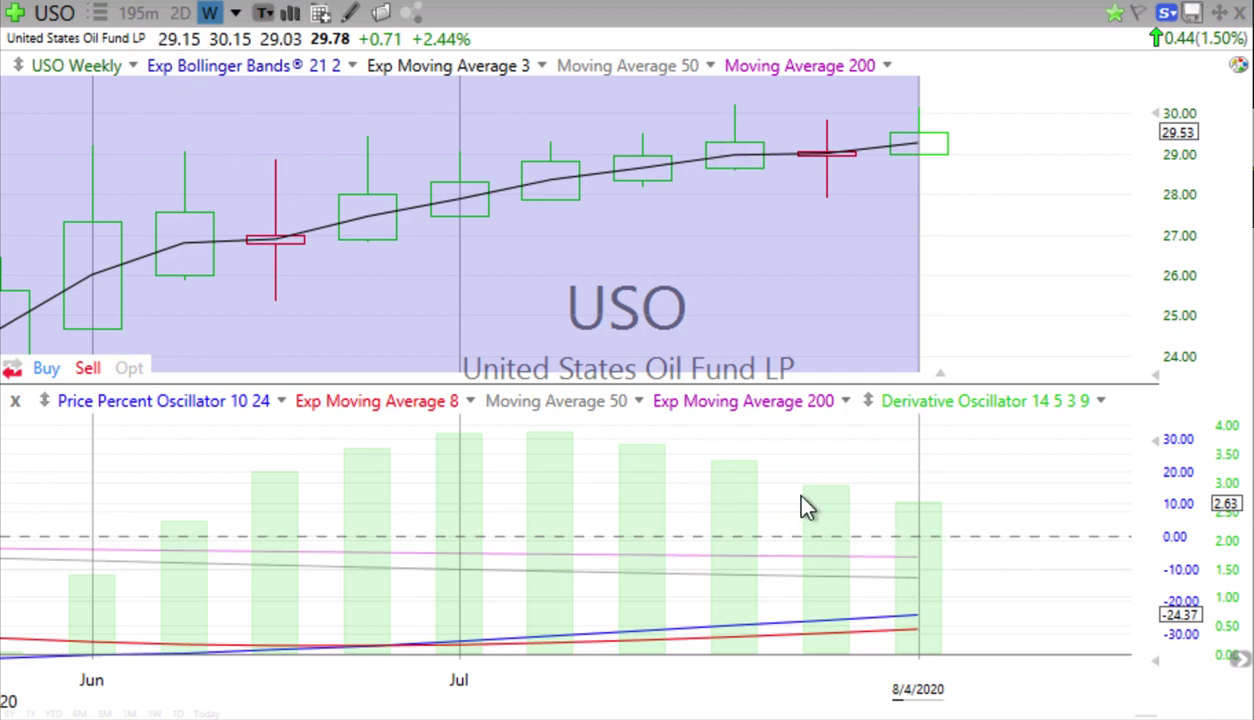
Review USO on 2-day and 195-minute candles with oscillator values, then return to weekly and advance to SLV
left_click(181, 14)
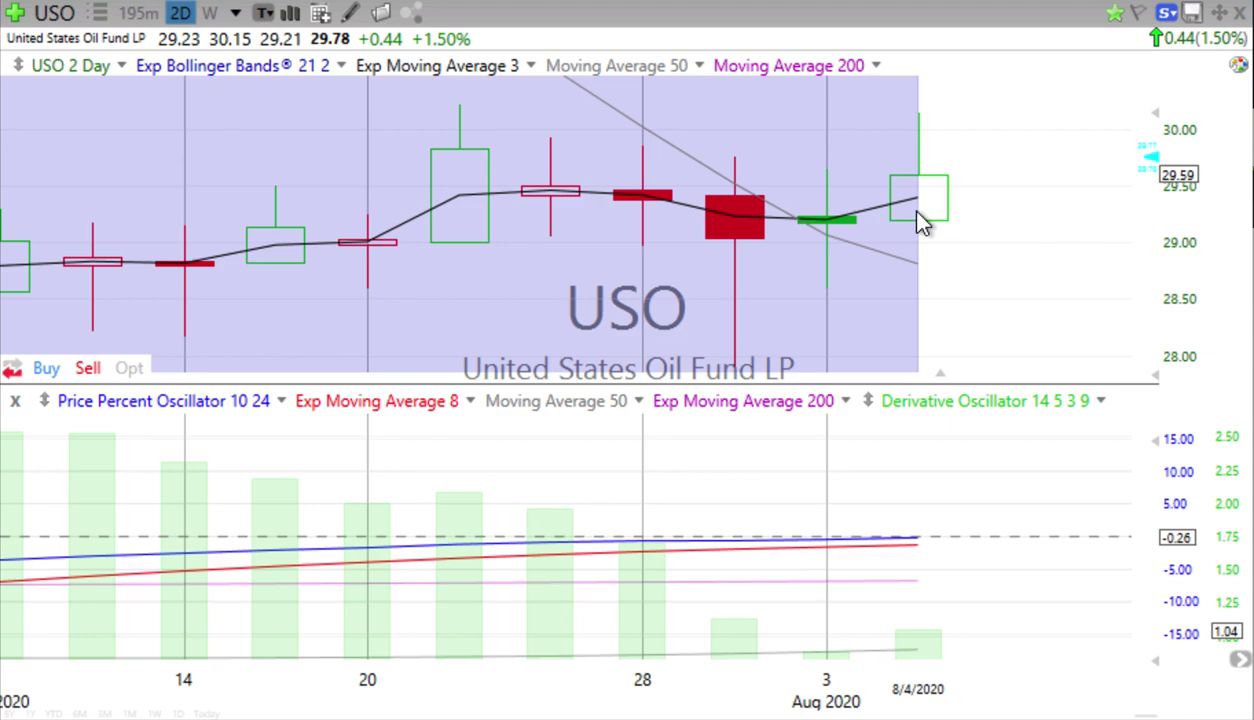
left_click(140, 13)
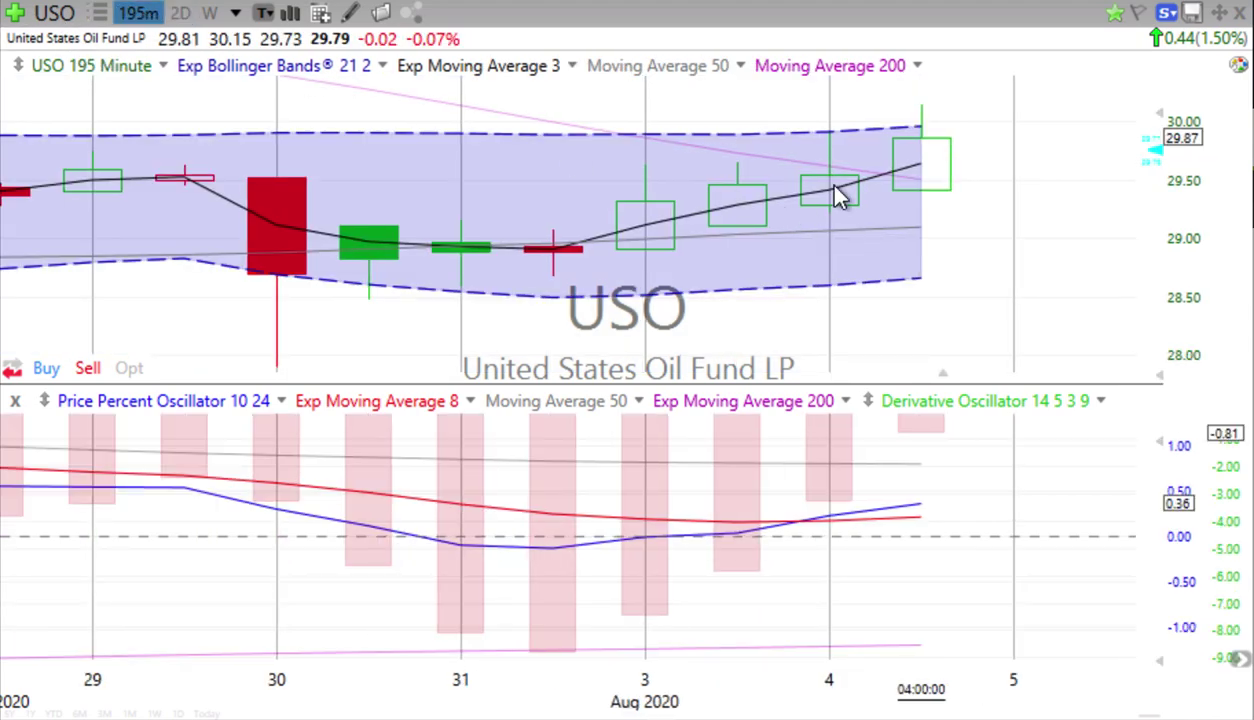
left_click_drag(836, 501, 833, 523)
left_click(210, 14)
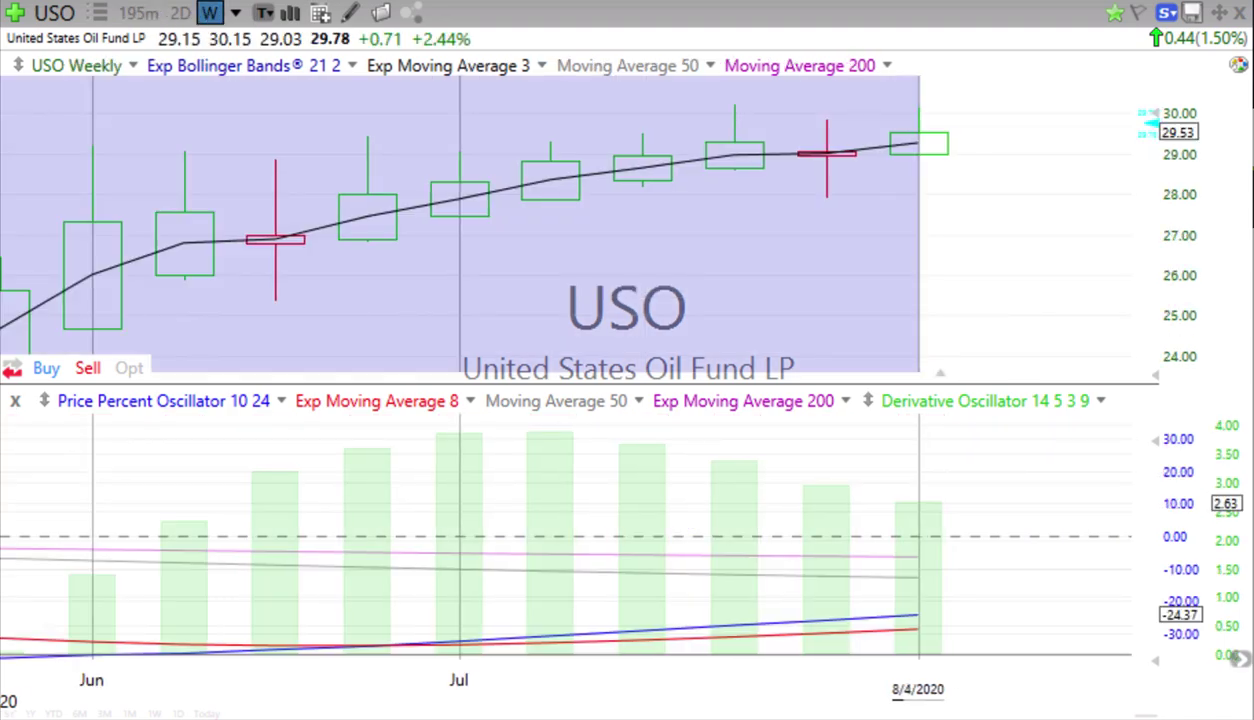
key("space")
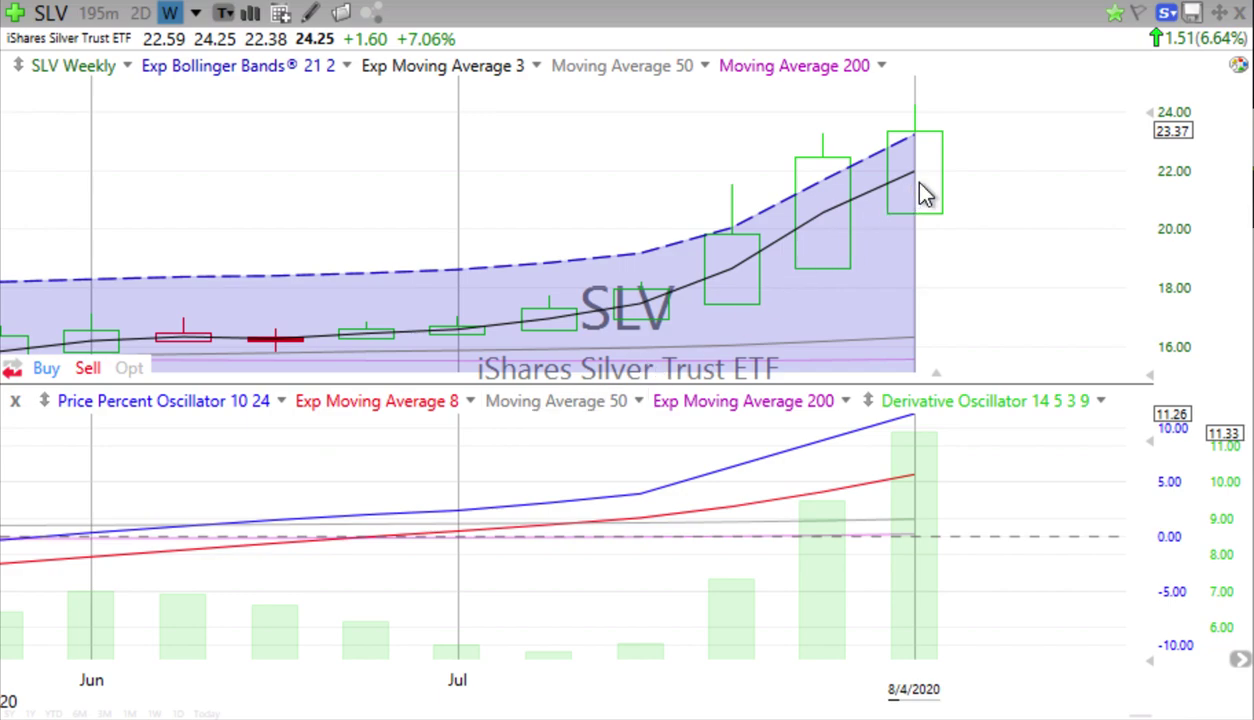
Show SLV zoomed out on 2-day candles and measure the oscillator change from 7/8/20
left_click(141, 13)
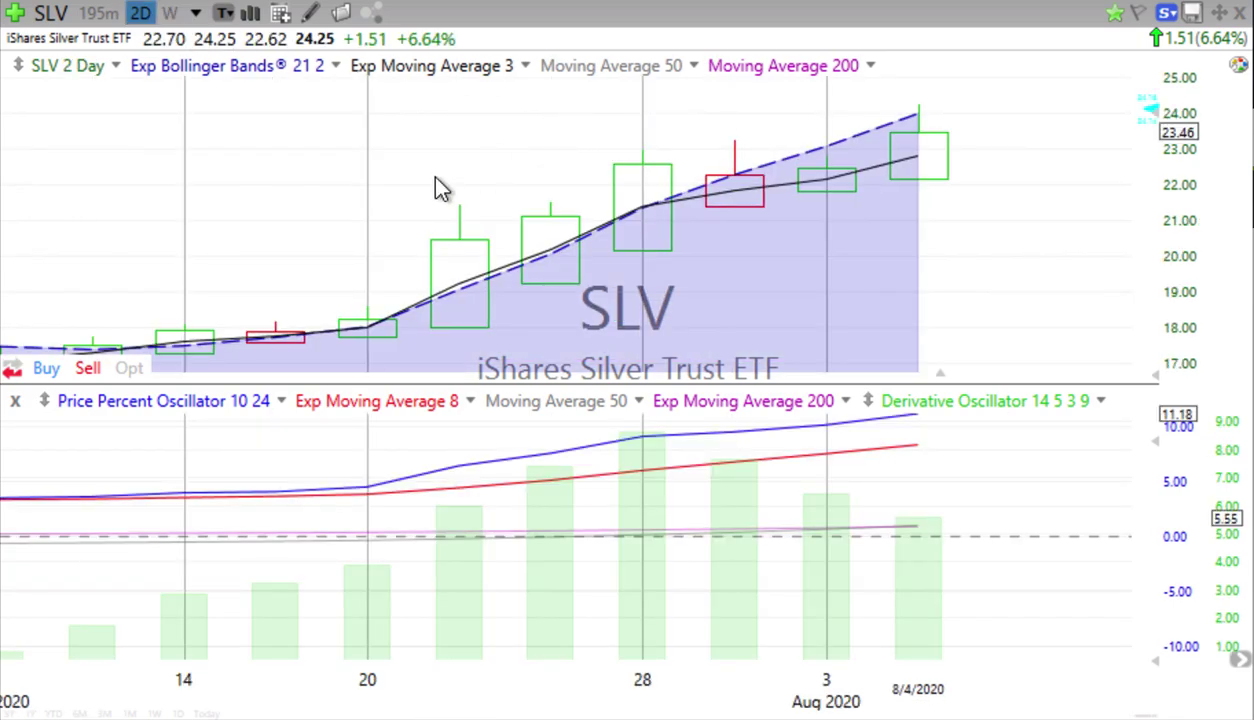
scroll(339, 208, "down", 3)
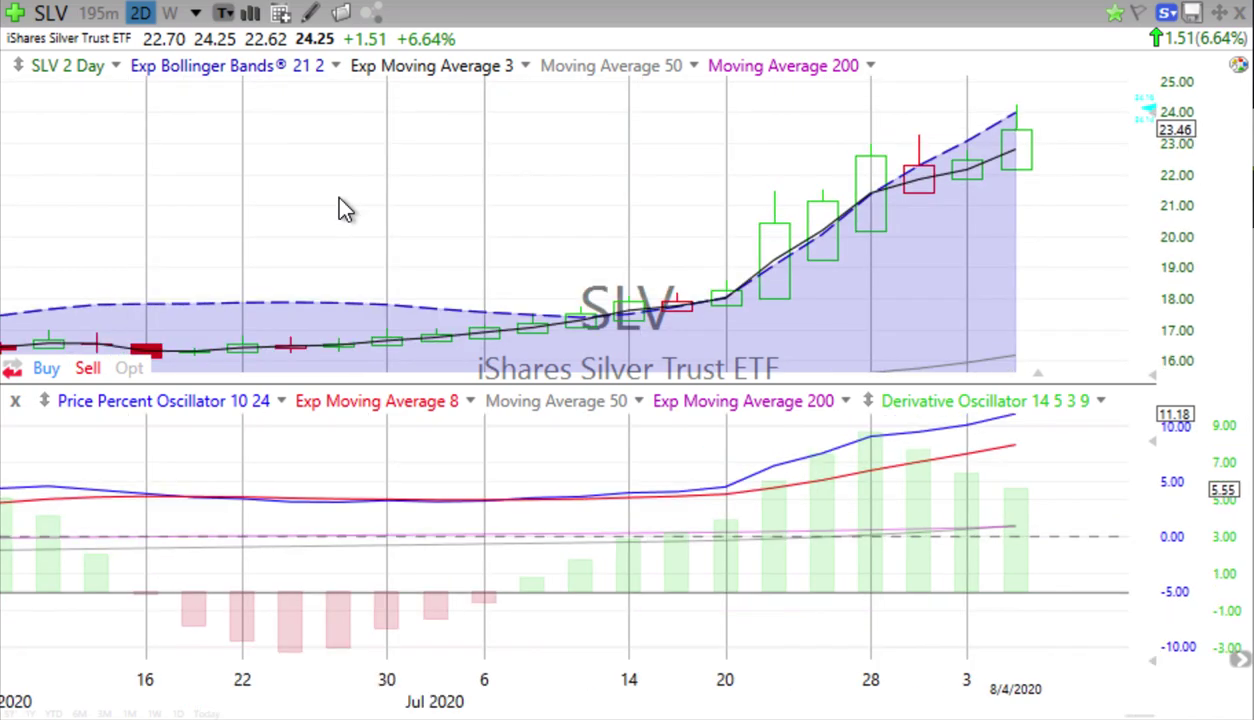
scroll(340, 201, "down", 2)
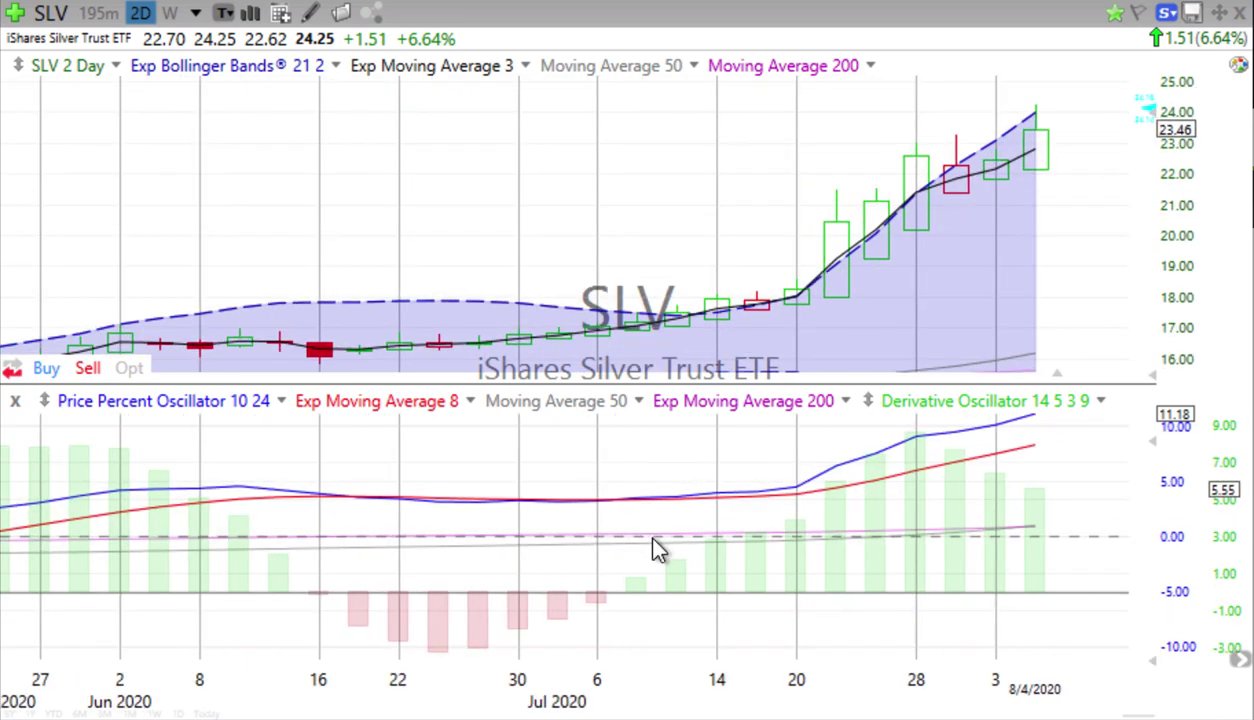
left_click(631, 543)
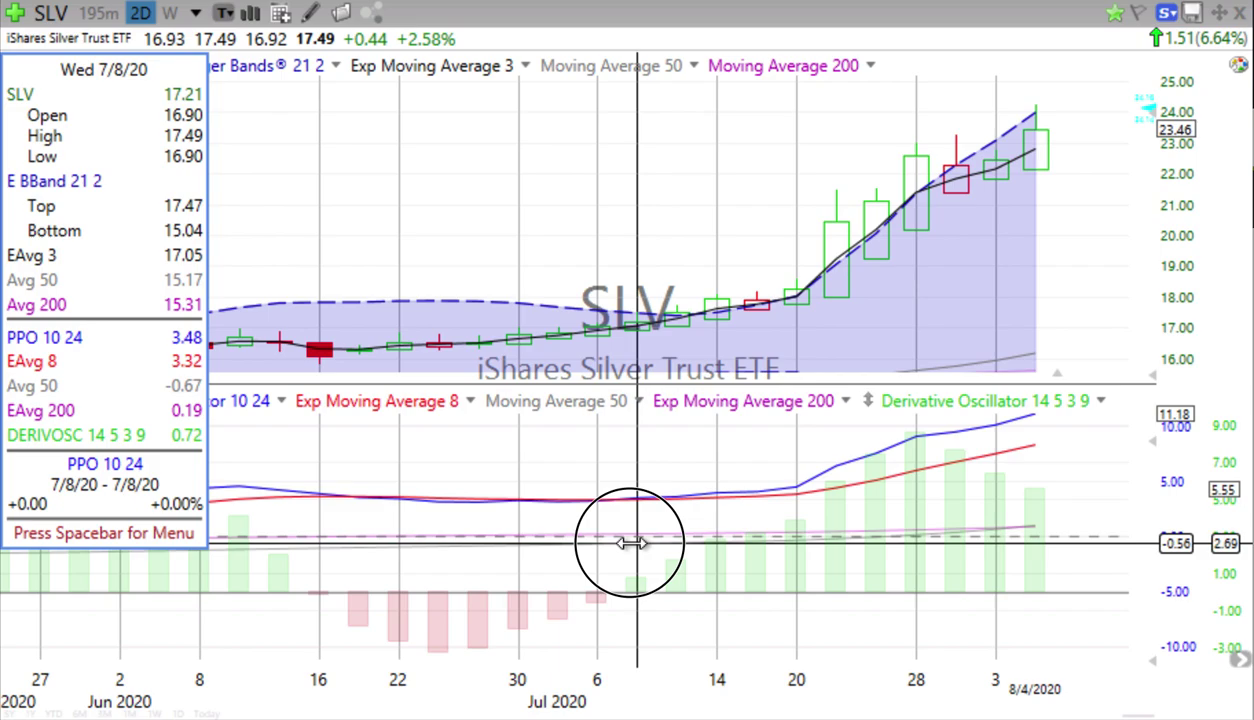
left_click(638, 438)
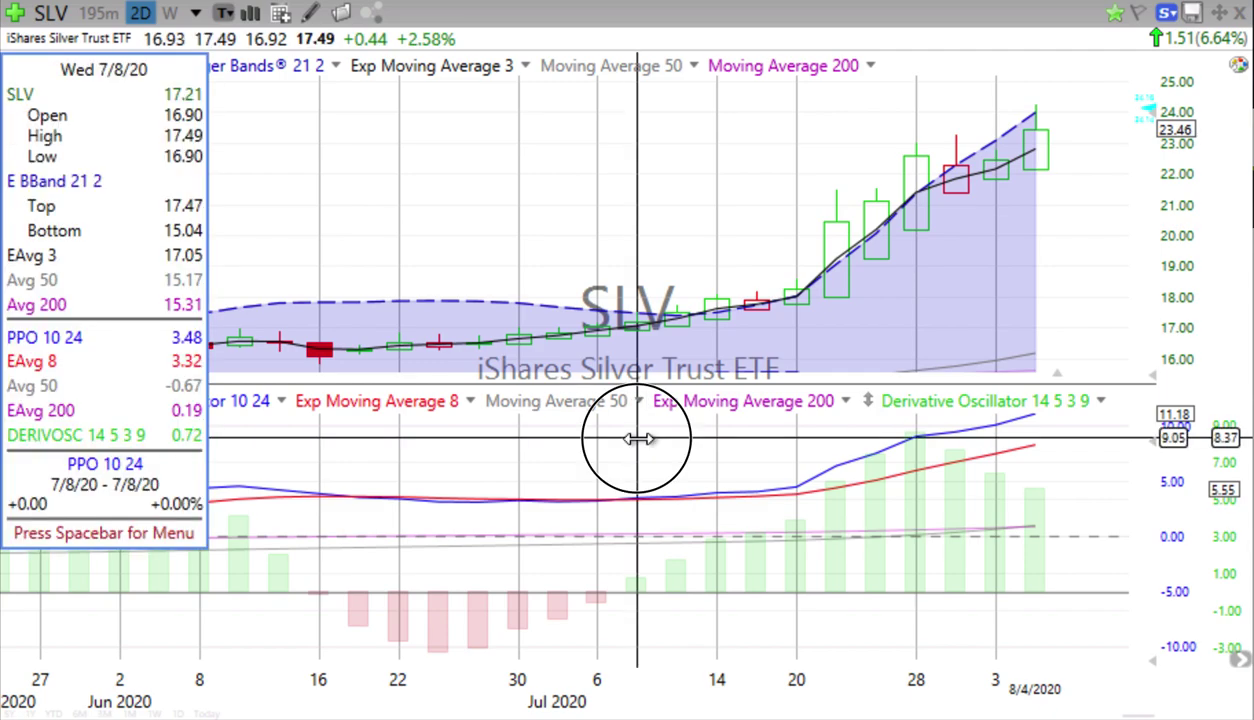
left_click_drag(638, 437, 638, 439)
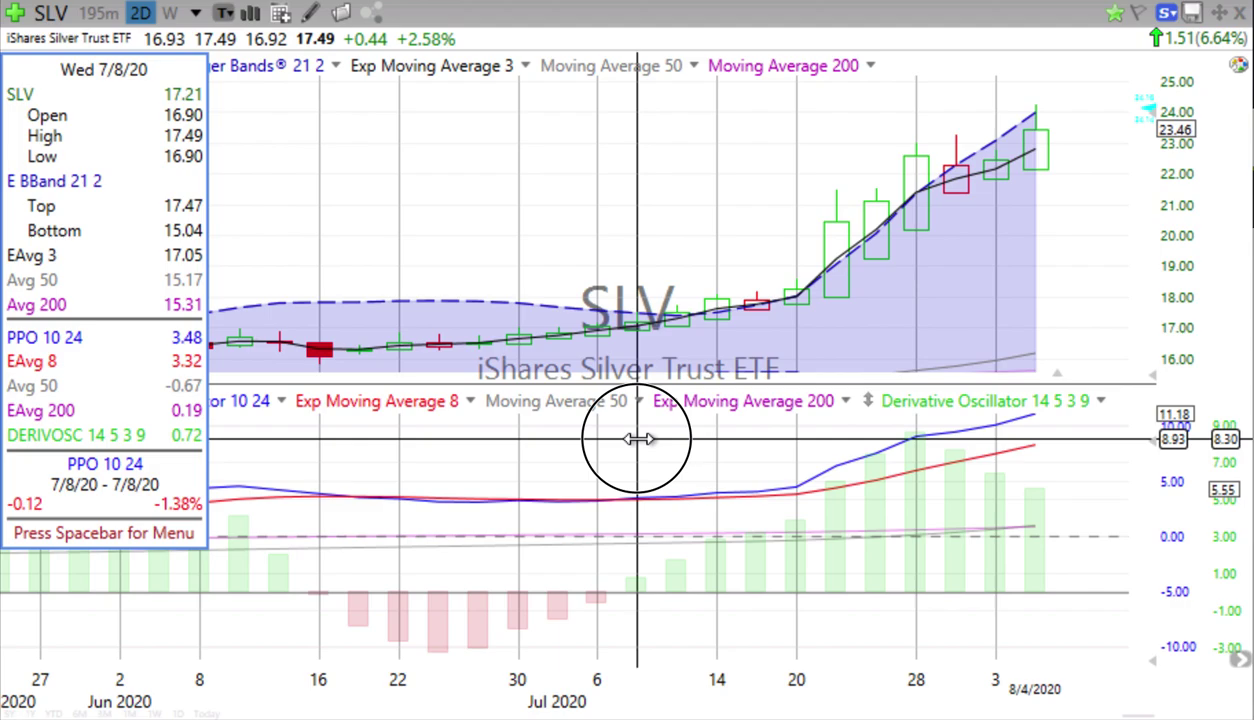
left_click_drag(638, 438, 640, 445)
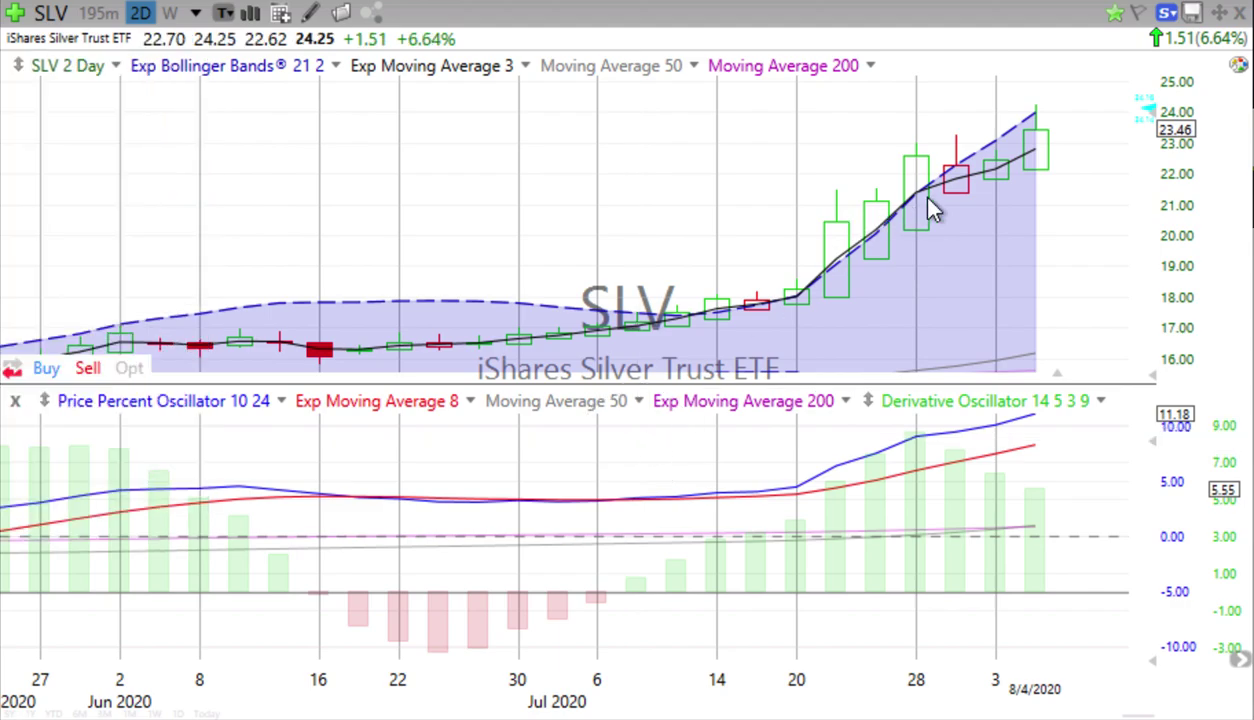
Read SLV's 8/4/20, 7/30/20 and 8/3/20 candle values, then view 195-minute candles
left_click_drag(1034, 228, 1040, 231)
left_click_drag(956, 212, 956, 212)
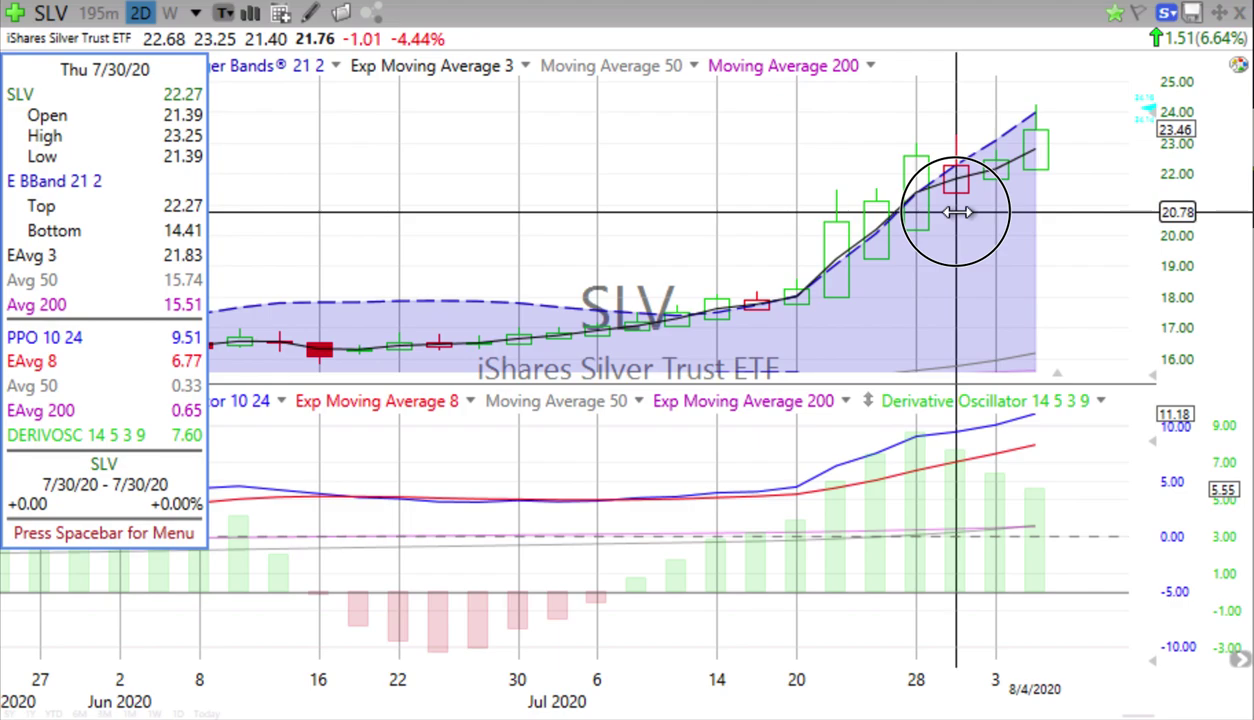
left_click_drag(956, 212, 997, 214)
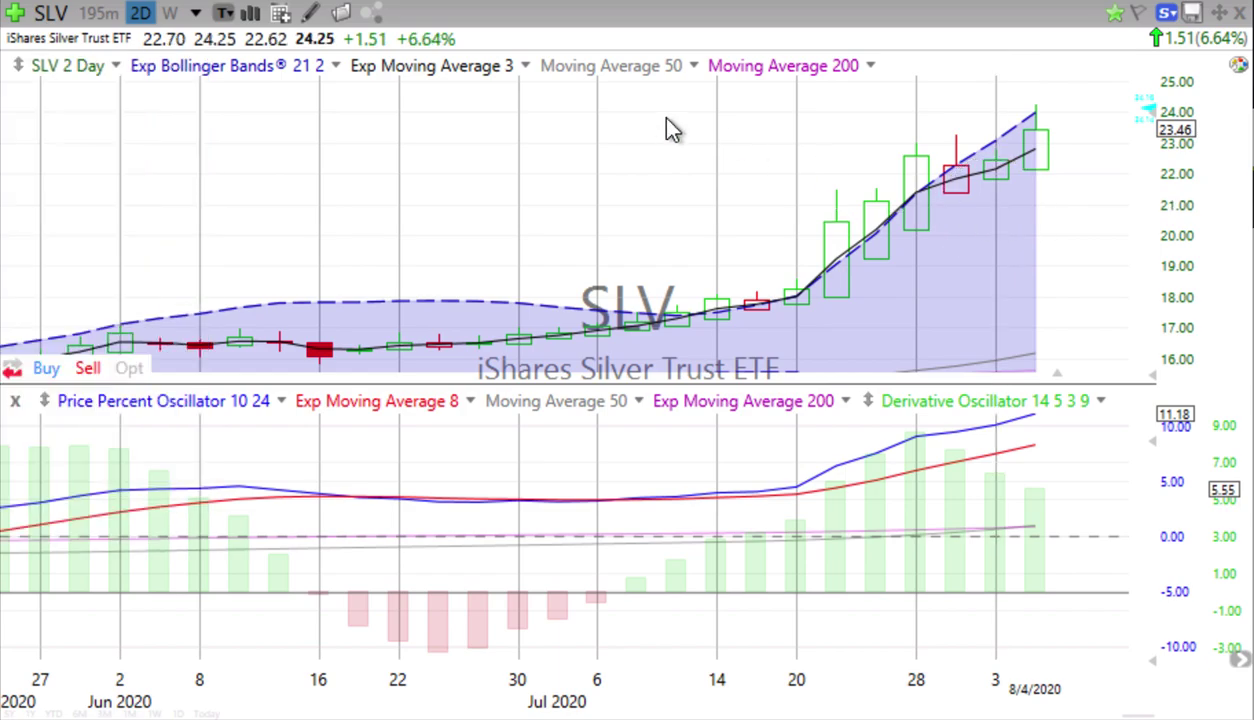
left_click(97, 13)
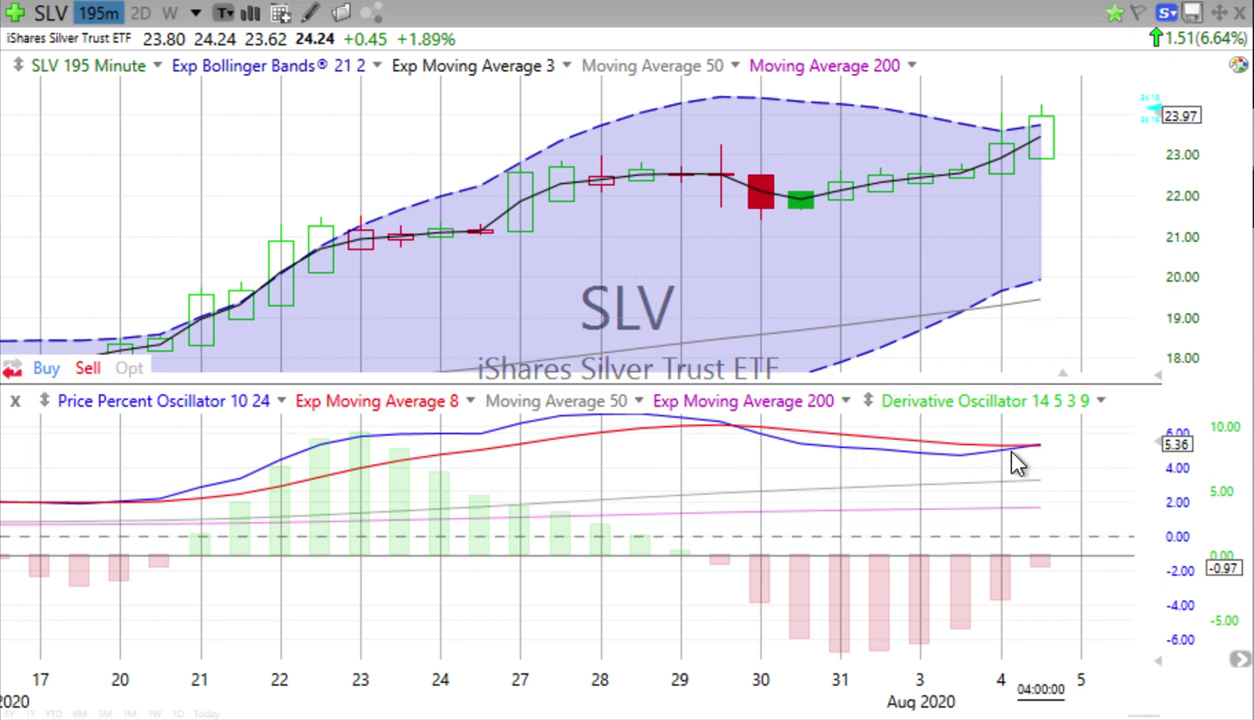
Read SLV's 195-minute oscillator, return through 2-day to weekly, and inspect the 5/15/20 week's indicators
left_click(1042, 574)
left_click(141, 15)
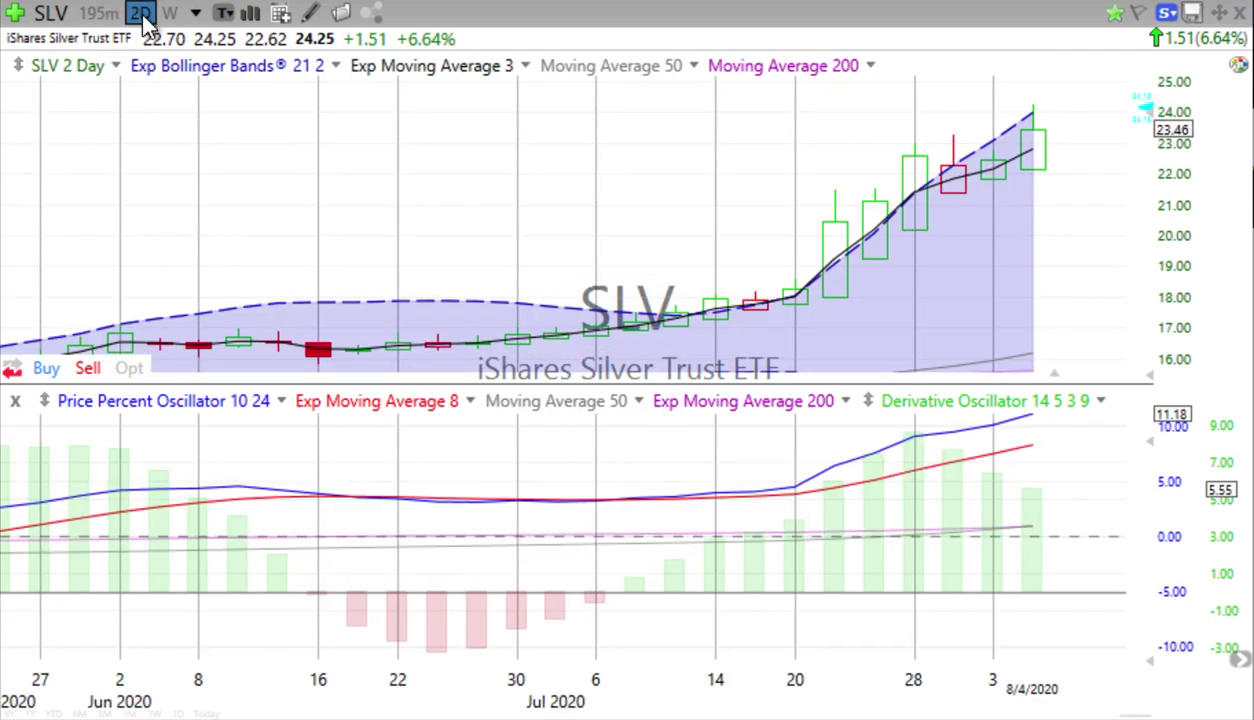
left_click(172, 15)
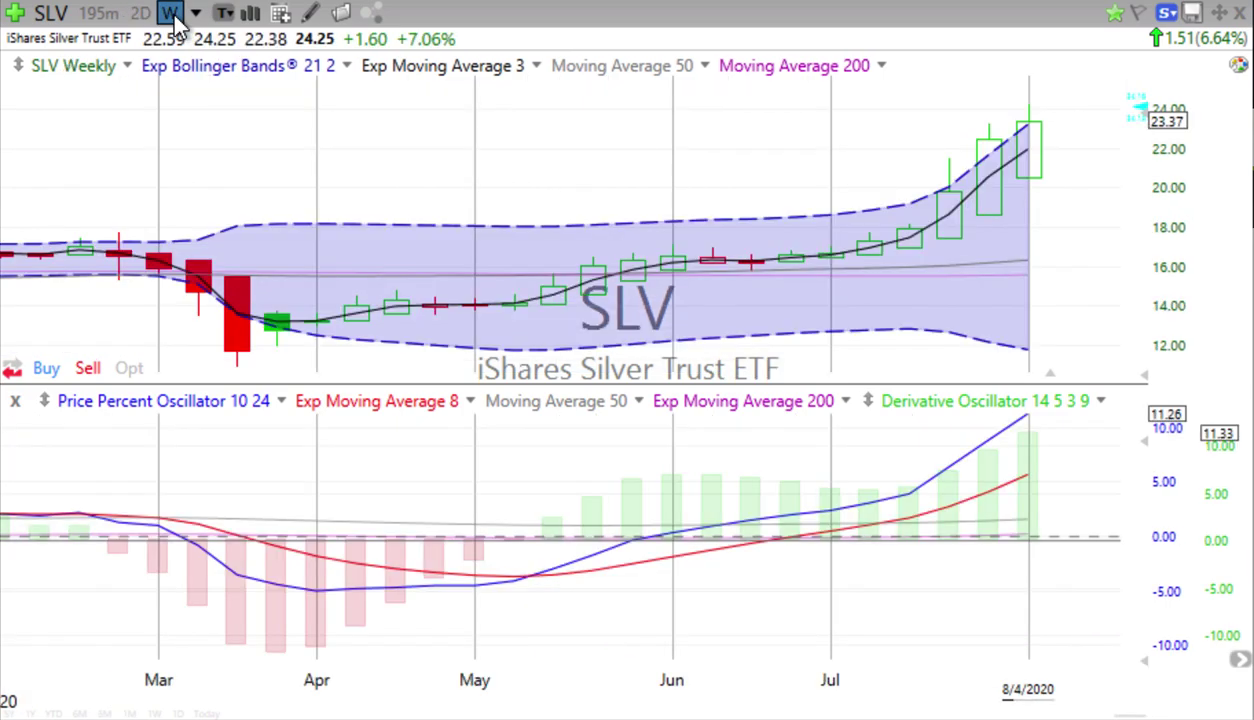
left_click(545, 590)
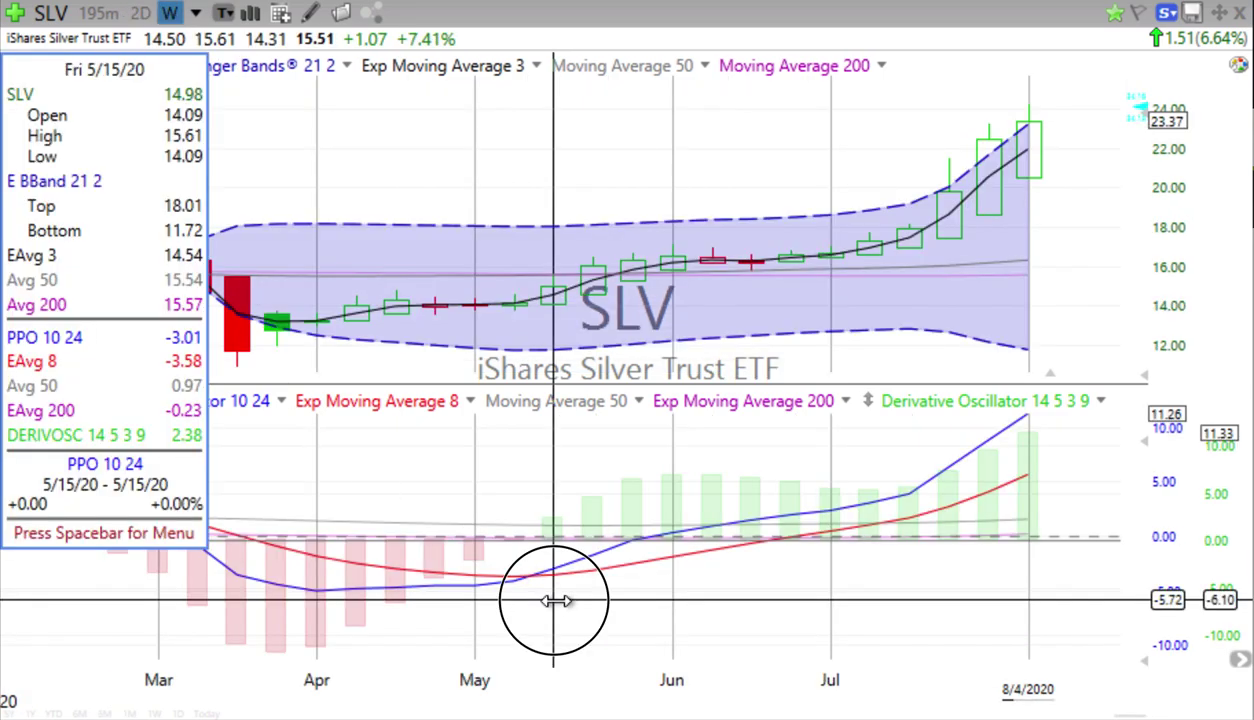